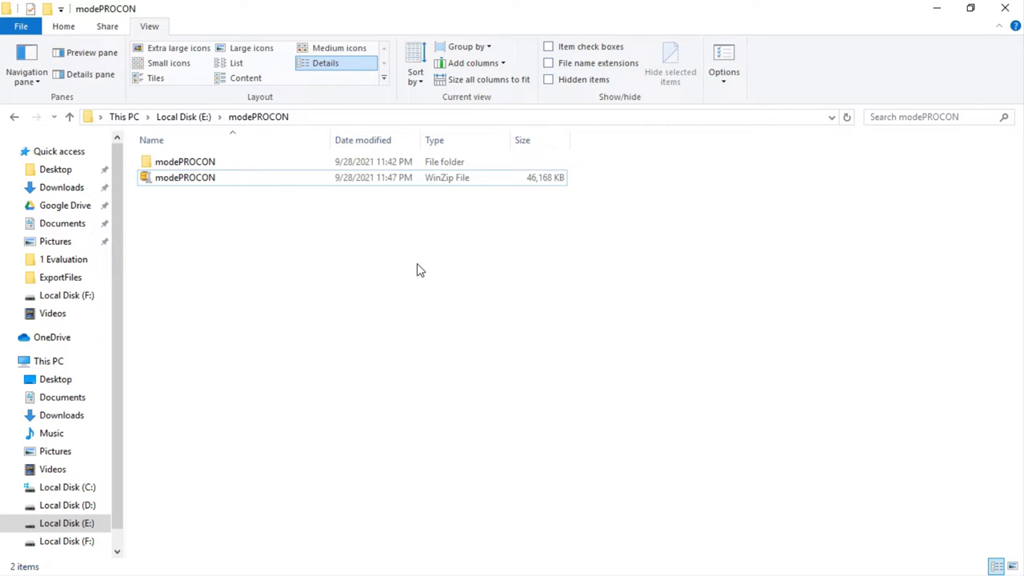
- Show the modePROCON folder contents as extra large icons and select the modePROCON zip archive
{"action": "left_click", "coordinate": [270, 177]}
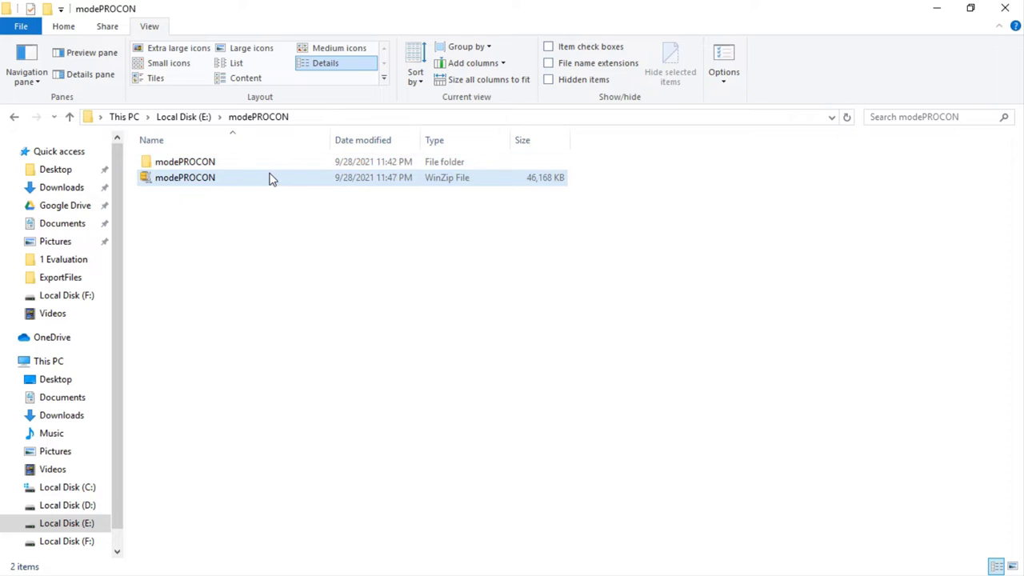
{"action": "left_click", "coordinate": [200, 48]}
{"action": "left_click", "coordinate": [446, 256]}
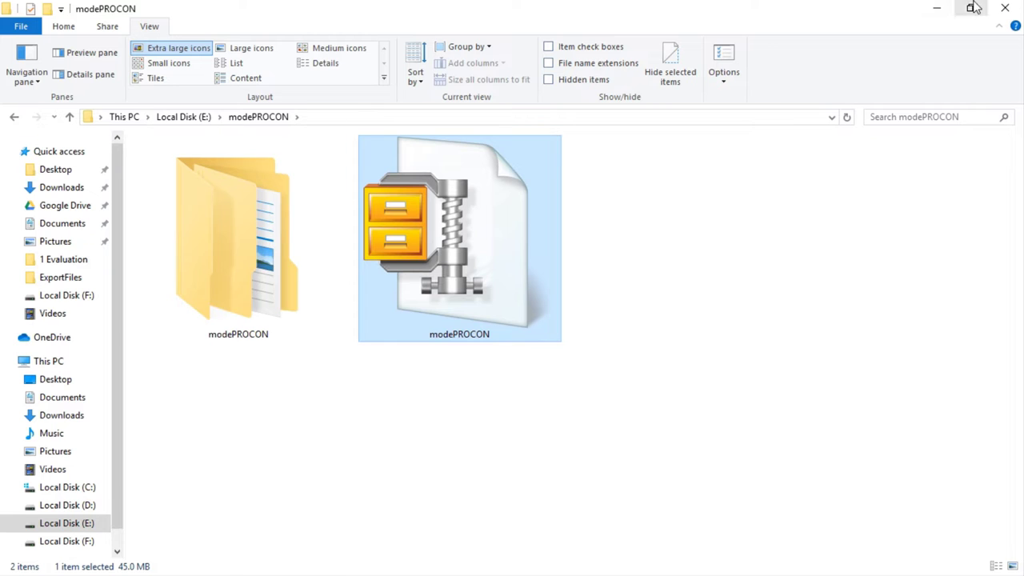
- Minimize the open windows down to the desktop and switch to Google Chrome, dismissing the search suggestions
{"action": "left_click", "coordinate": [949, 8]}
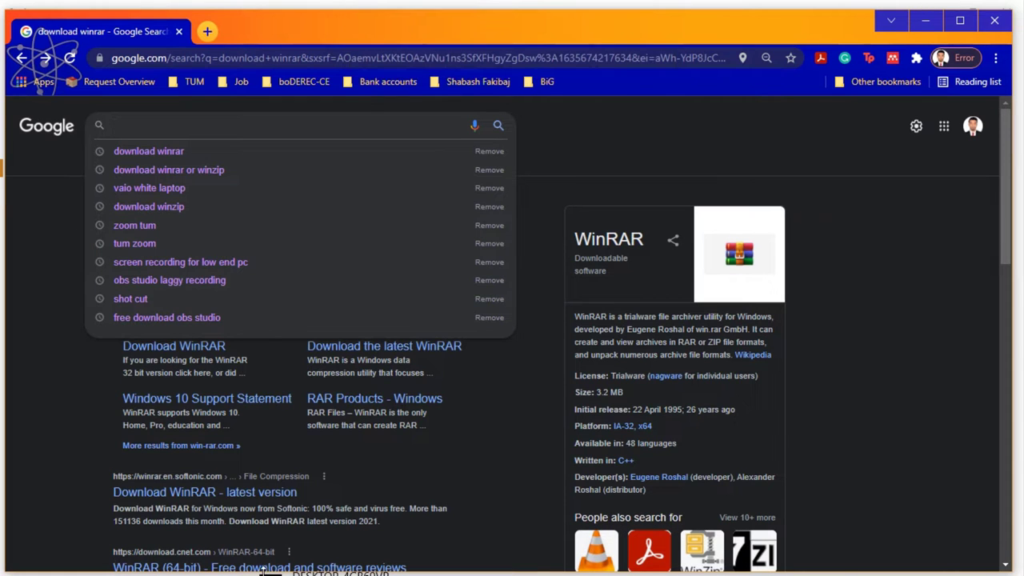
{"action": "left_click", "coordinate": [925, 20]}
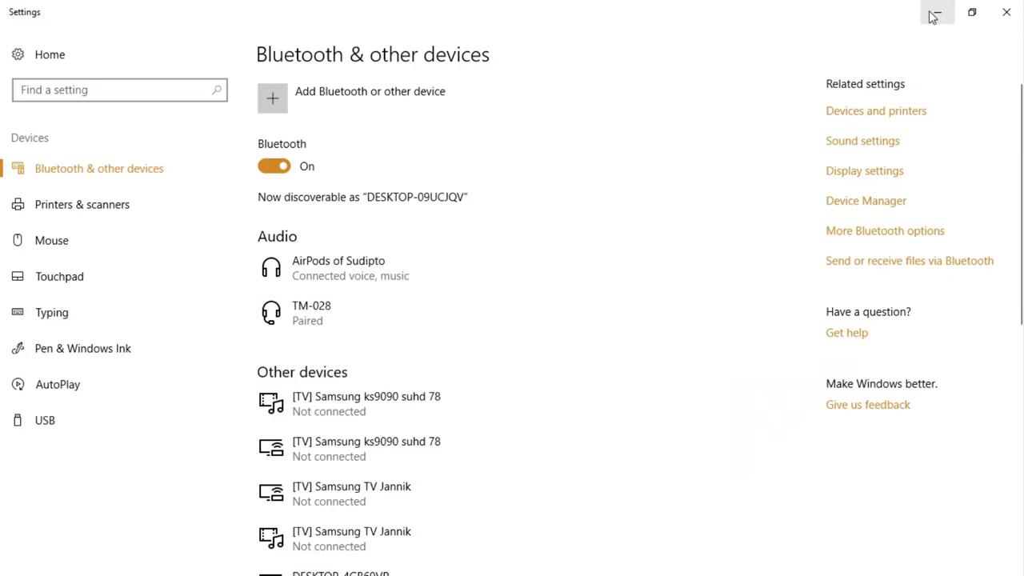
{"action": "left_click", "coordinate": [933, 17]}
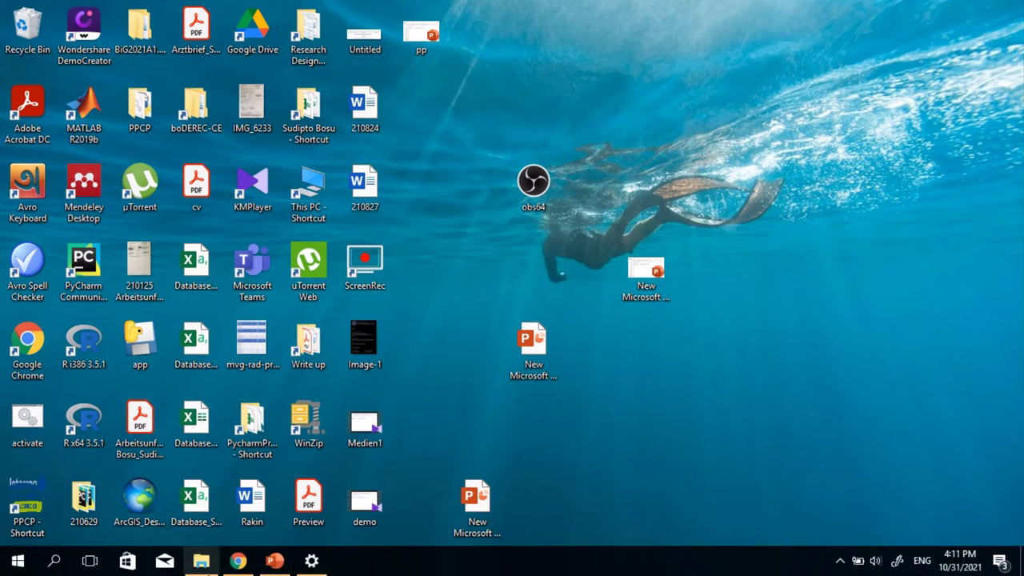
{"action": "left_click", "coordinate": [241, 563]}
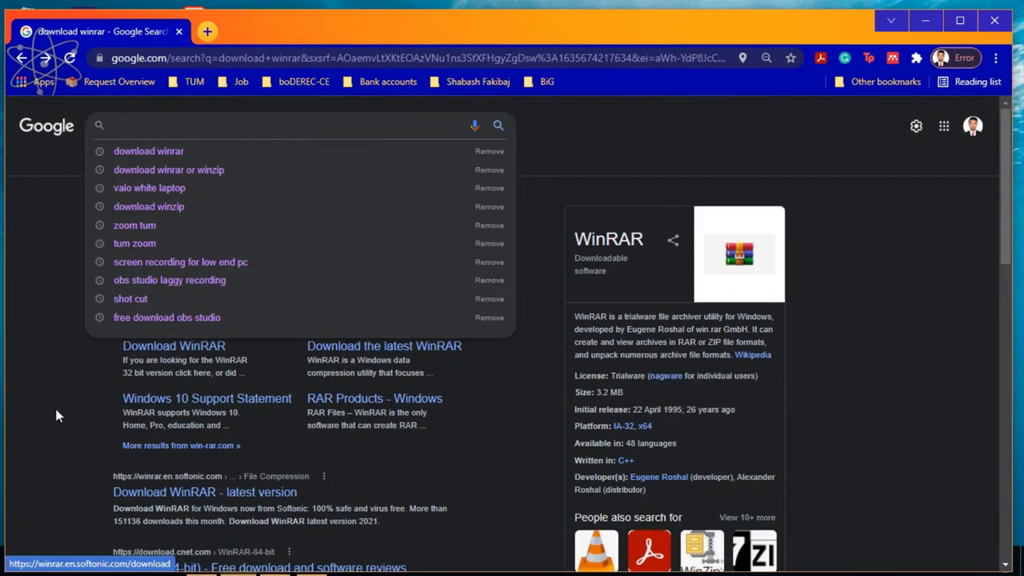
{"action": "left_click", "coordinate": [55, 411]}
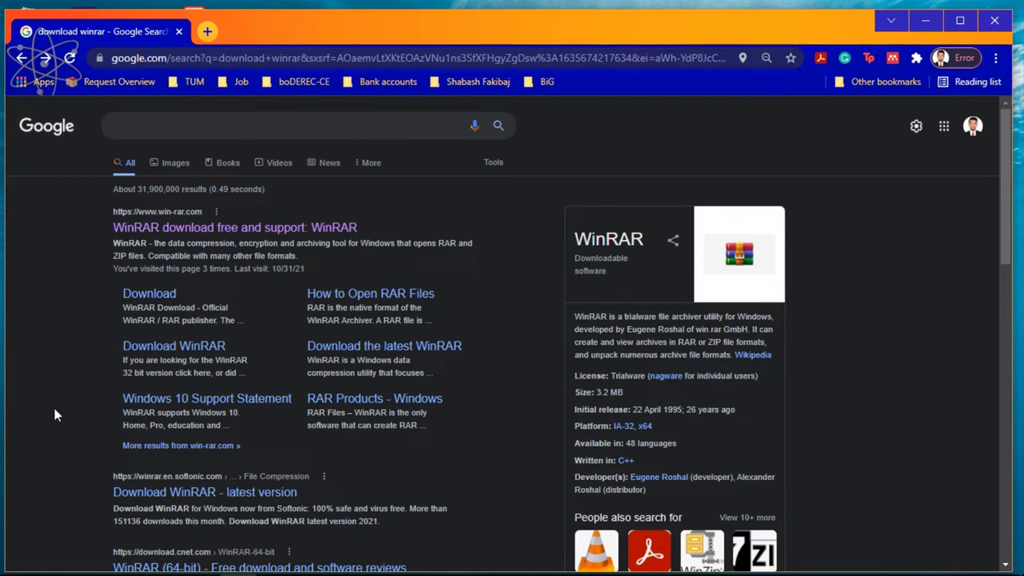
- Search Google for "dowload winrar"
{"action": "left_click", "coordinate": [222, 133]}
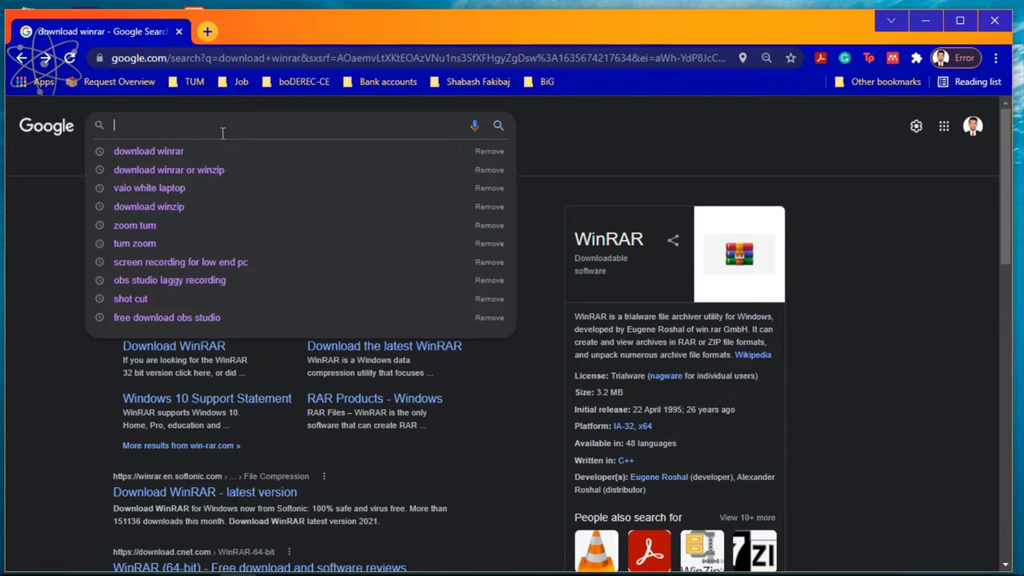
{"action": "type", "text": "dow"}
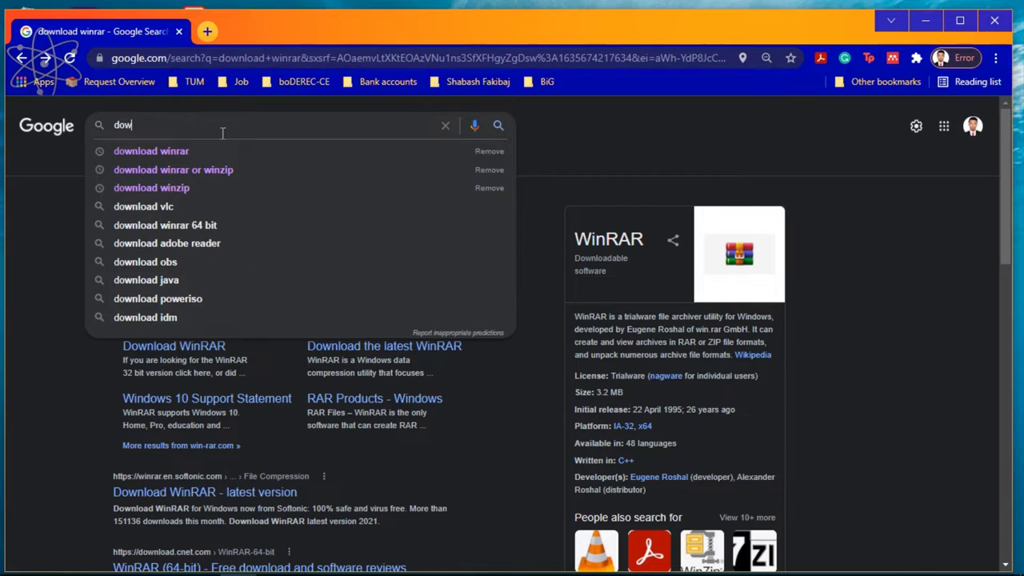
{"action": "type", "text": "loa"}
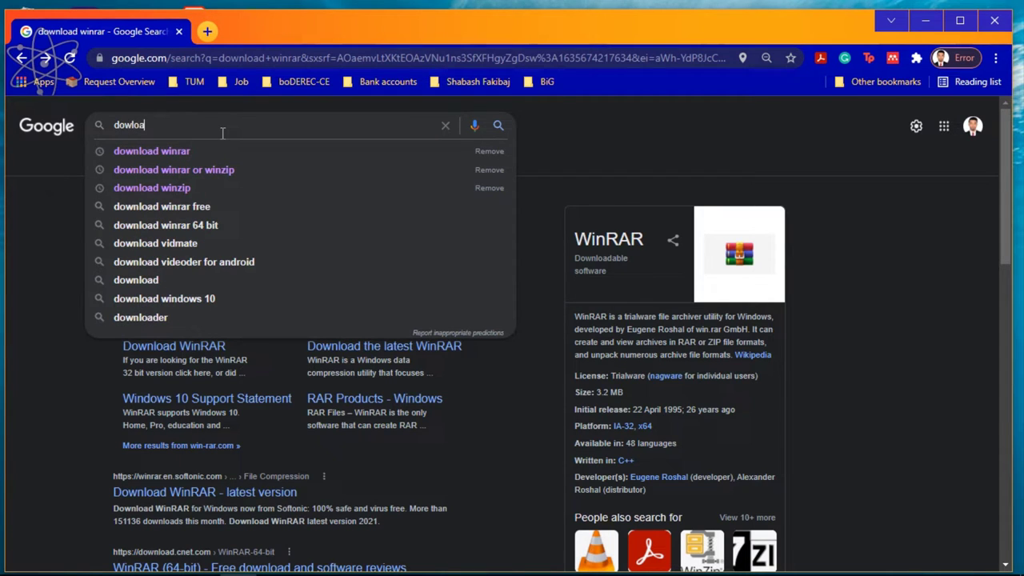
{"action": "type", "text": "d wirn"}
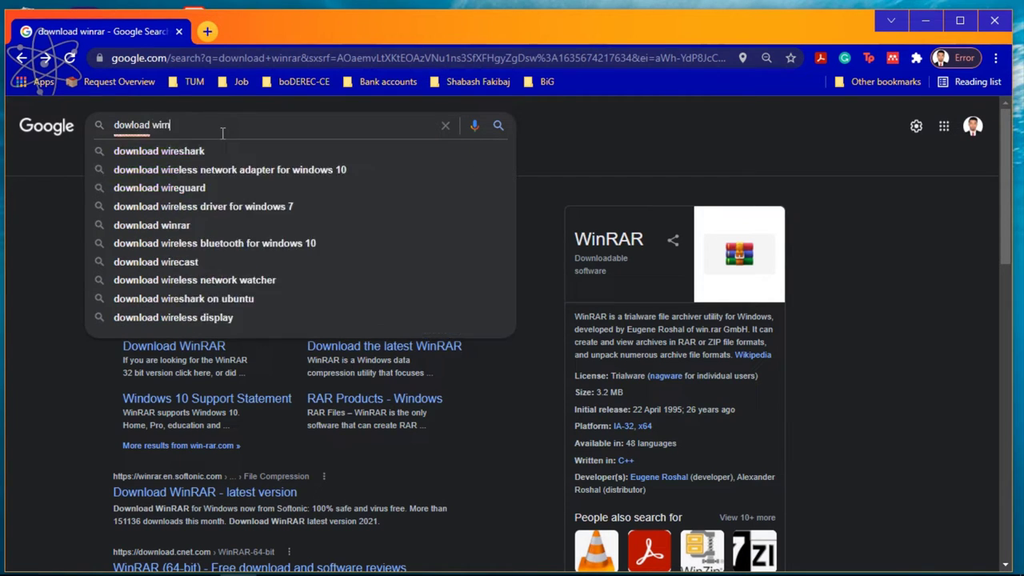
{"action": "key", "text": "BackSpace"}
{"action": "key", "text": "BackSpace"}
{"action": "type", "text": "nrar"}
{"action": "key", "text": "Return"}
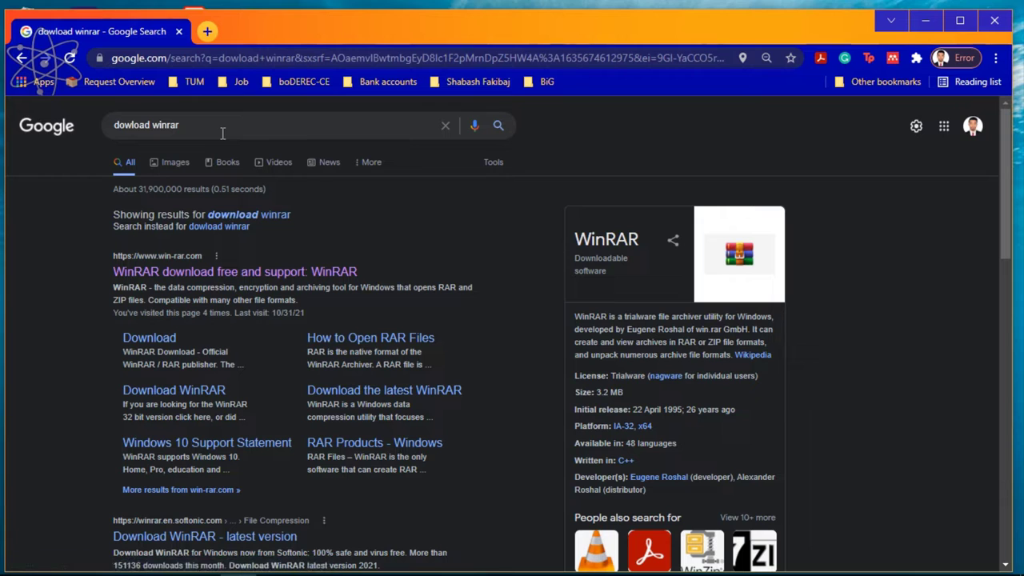
- View the official win-rar.com download page from the search results and return to the modePROCON folder in File Explorer
{"action": "left_click", "coordinate": [167, 272]}
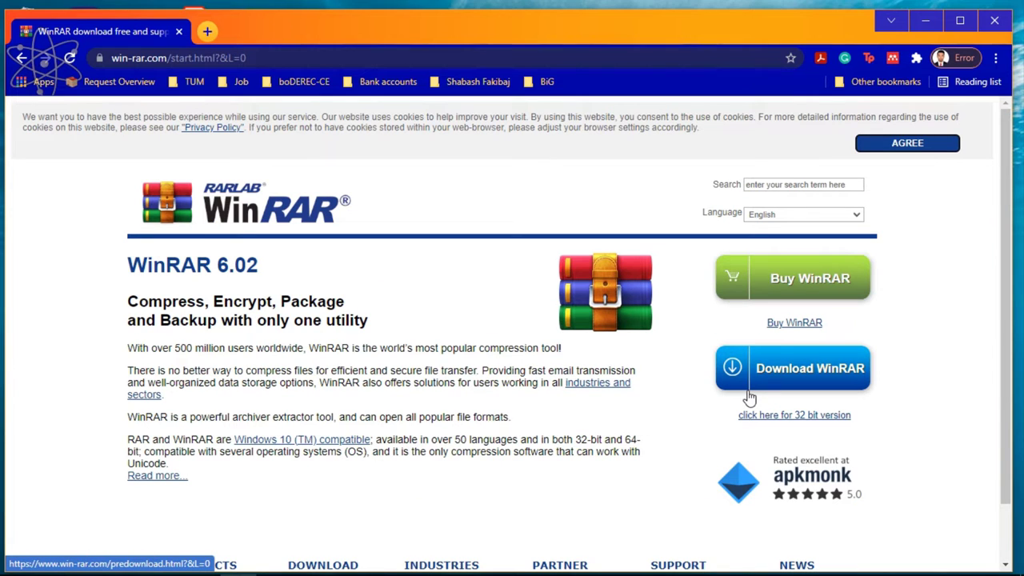
{"action": "left_click", "coordinate": [925, 20]}
{"action": "left_click", "coordinate": [200, 561]}
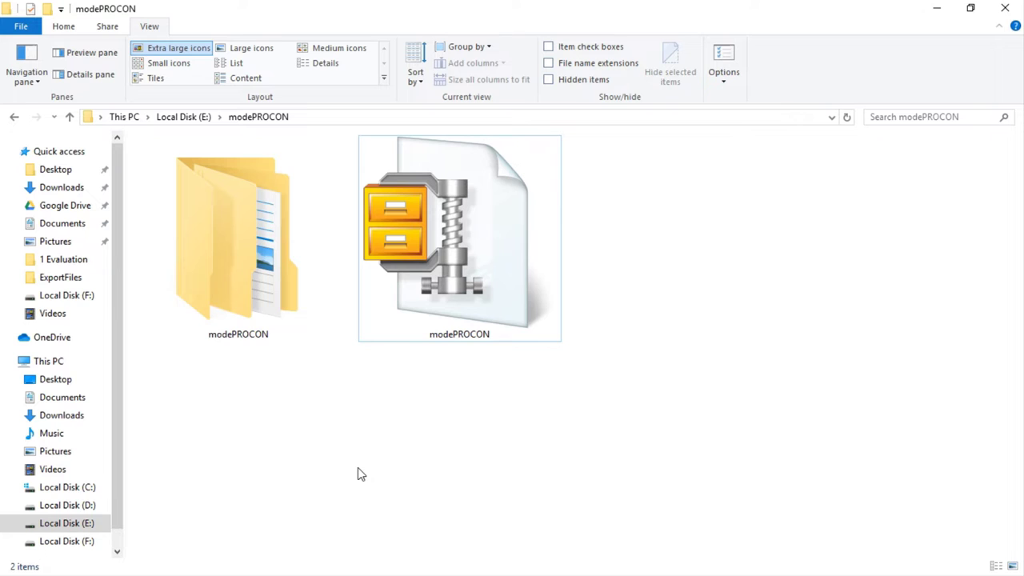
- Examine the WinRAR extraction commands offered for the modePROCON zip archive, and leave both folder items deselected
{"action": "left_click", "coordinate": [465, 249]}
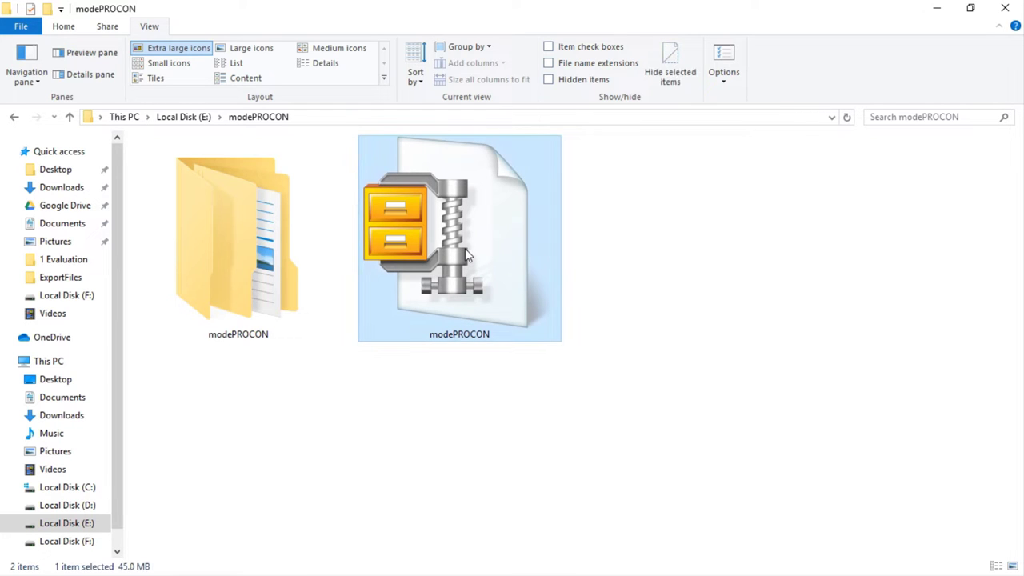
{"action": "right_click", "coordinate": [467, 254]}
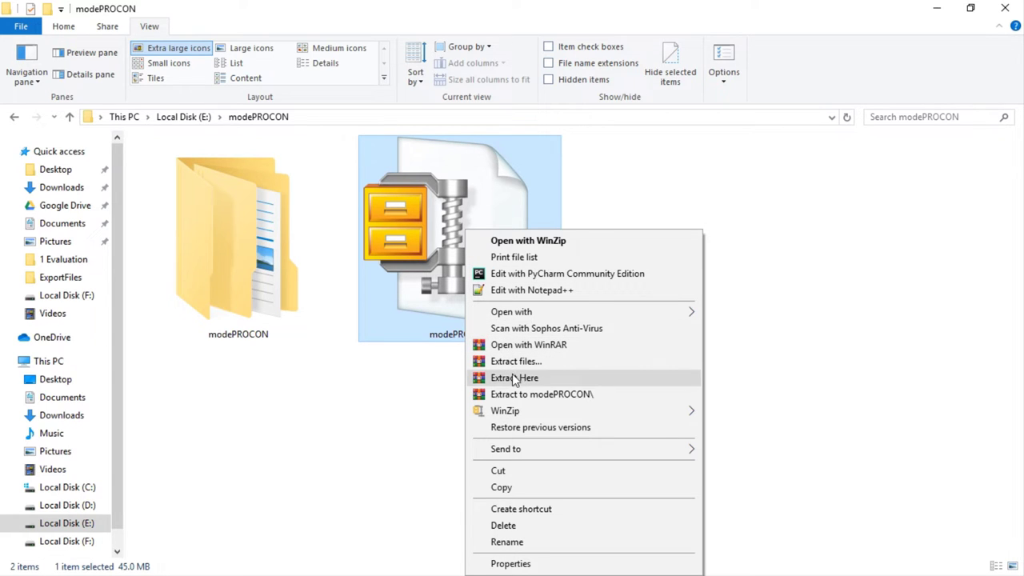
{"action": "mouse_move", "coordinate": [521, 414]}
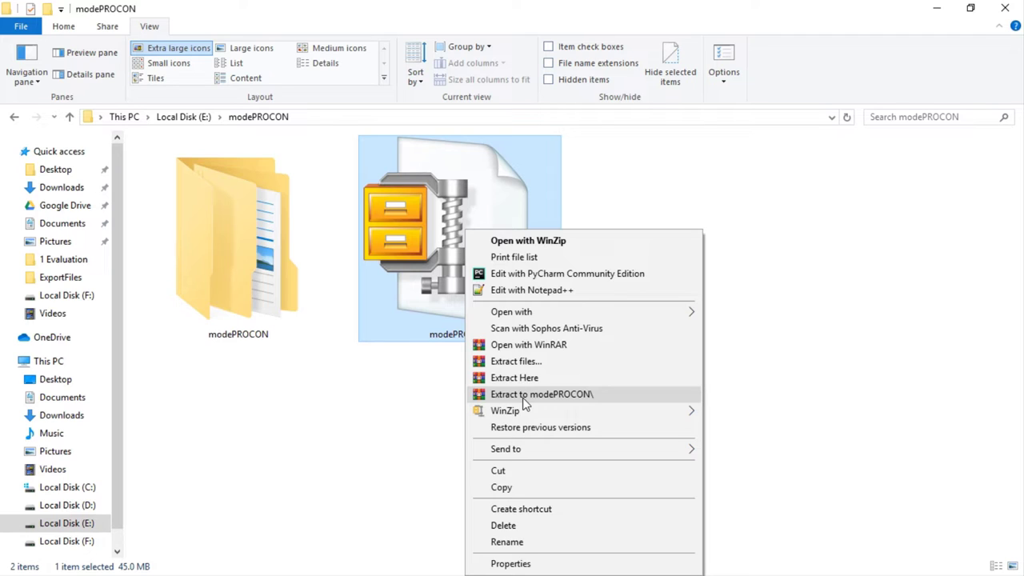
{"action": "left_click", "coordinate": [286, 475]}
{"action": "key", "text": "ctrl+a"}
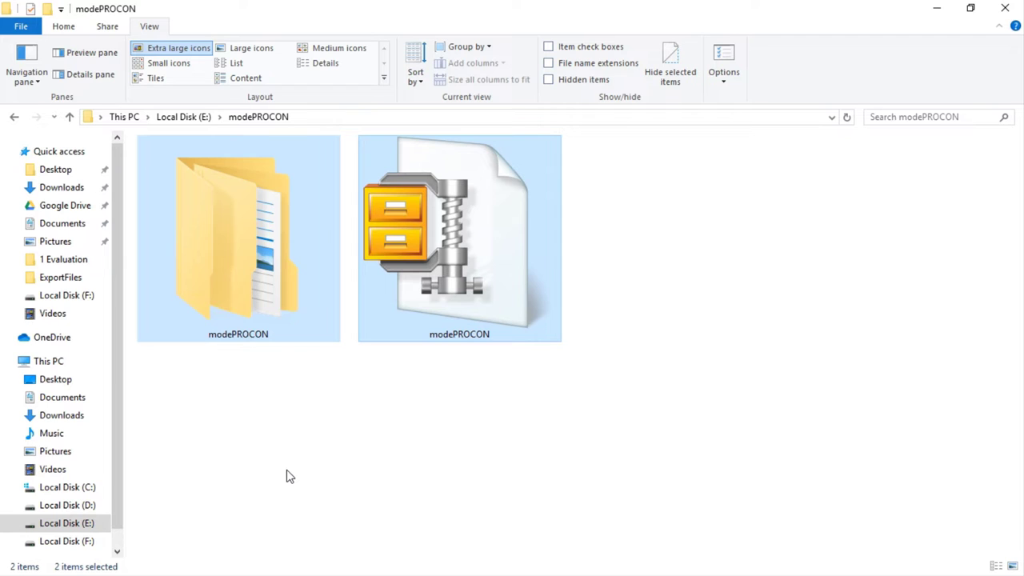
{"action": "left_click", "coordinate": [286, 476]}
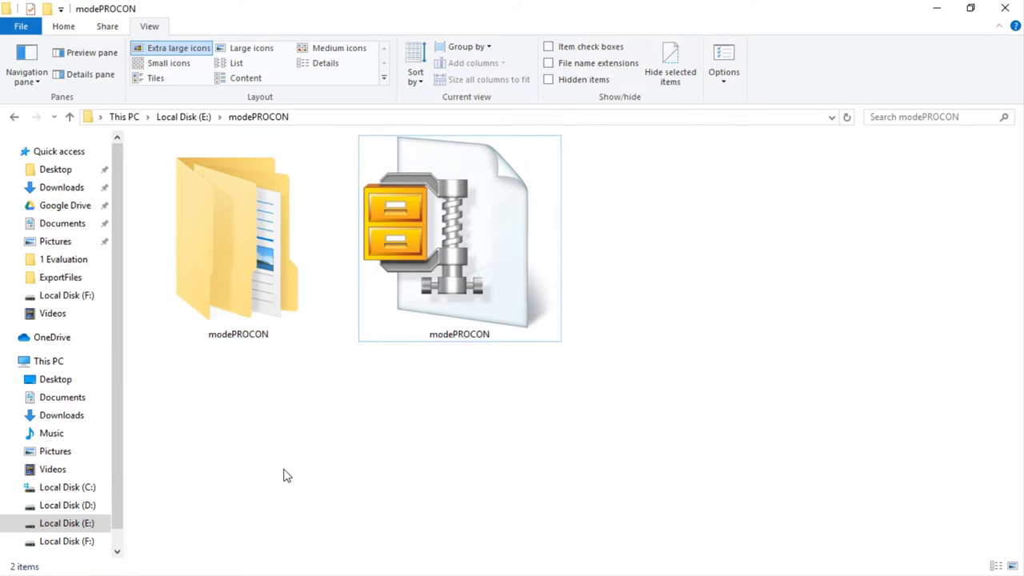
- Open the extracted modePROCON folder, show its contents as extra large icons and open the PPCP folder inside
{"action": "left_click", "coordinate": [266, 339]}
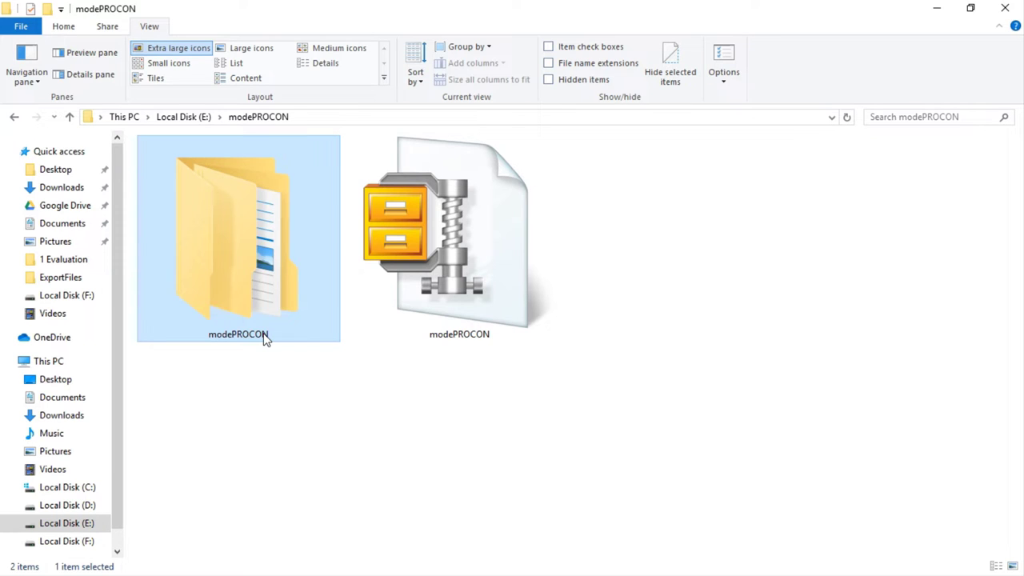
{"action": "double_click", "coordinate": [265, 336]}
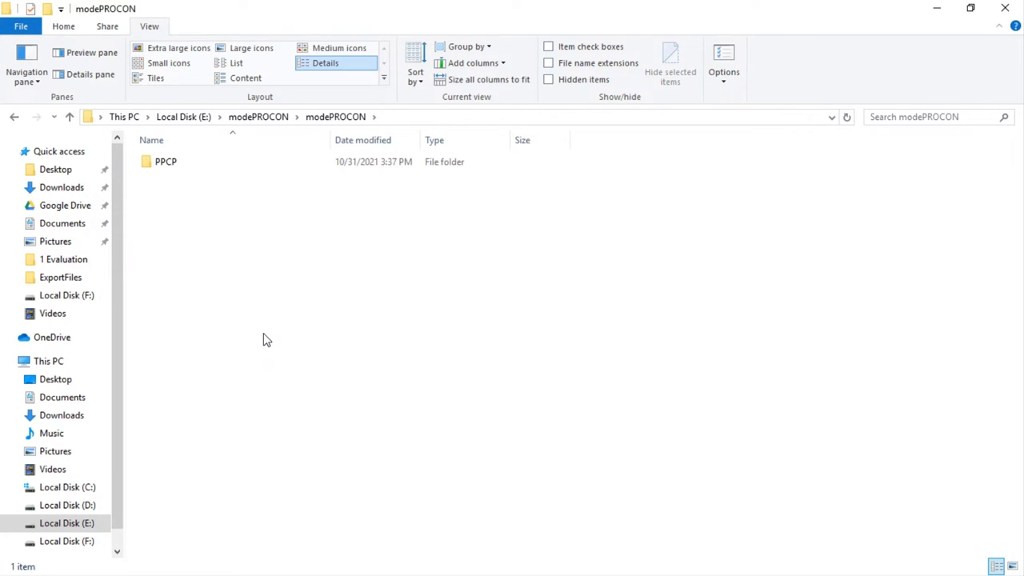
{"action": "key", "text": "Down"}
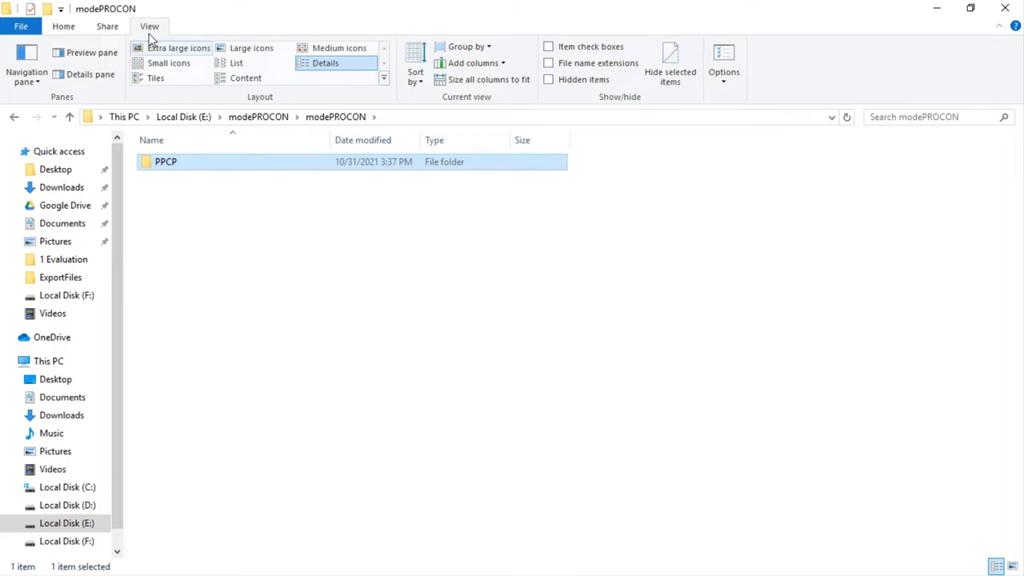
{"action": "left_click", "coordinate": [152, 52]}
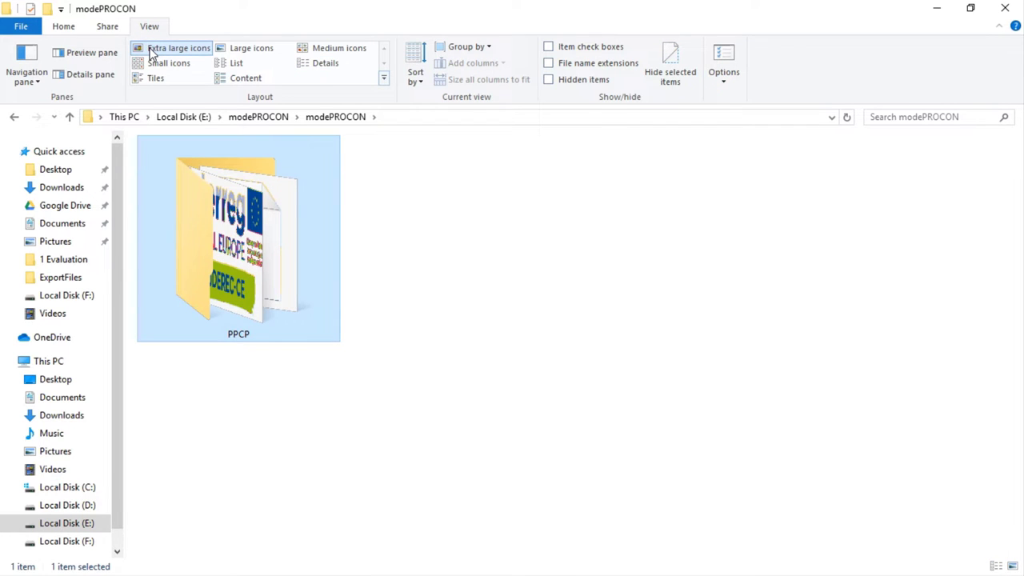
{"action": "key", "text": "Return"}
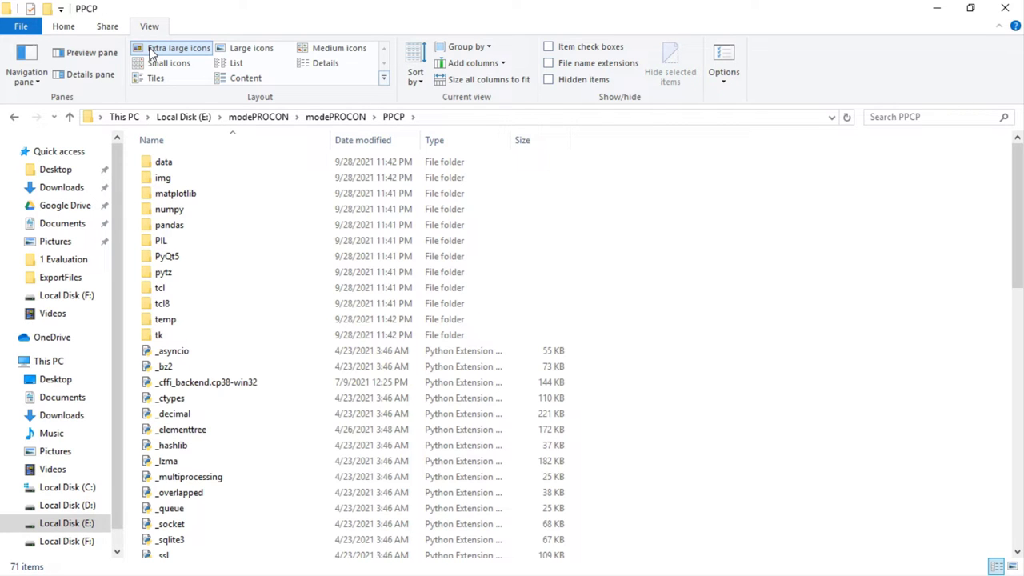
{"action": "key", "text": "ctrl+a"}
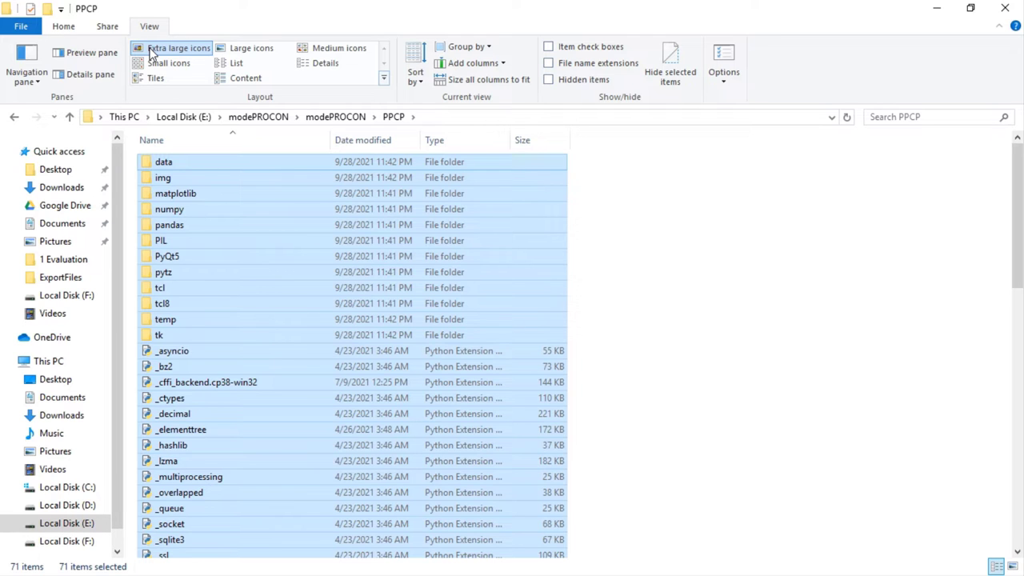
{"action": "left_click", "coordinate": [151, 52]}
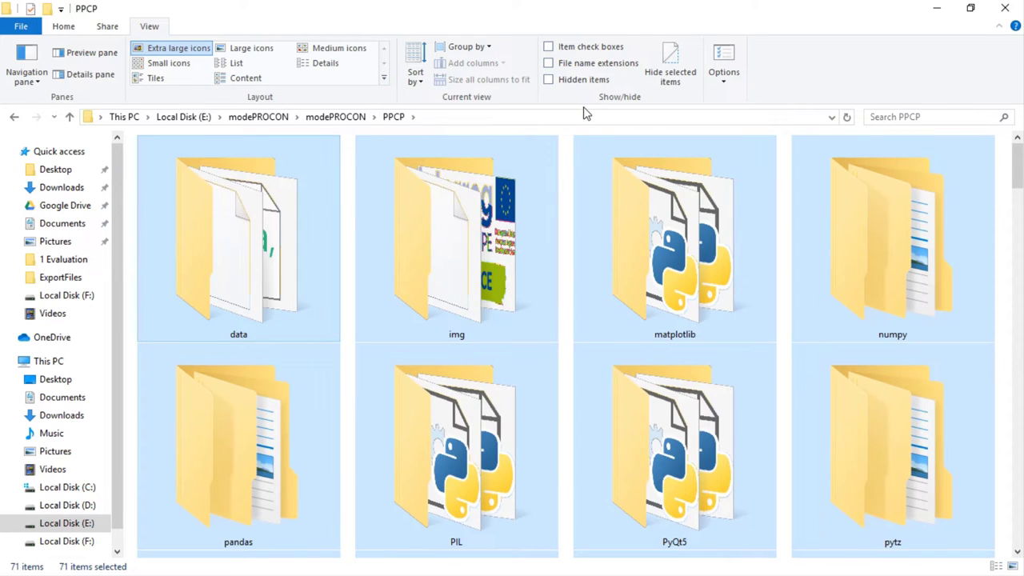
{"action": "left_click", "coordinate": [340, 65]}
{"action": "left_click", "coordinate": [713, 341]}
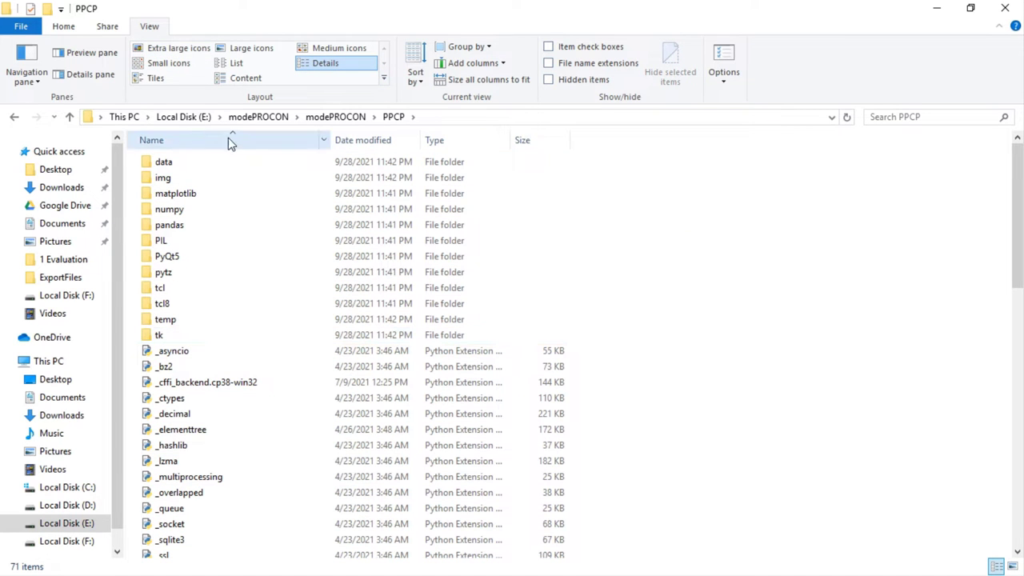
- Locate the PPCP application file in the detailed list of the PPCP folder
{"action": "left_click", "coordinate": [223, 164]}
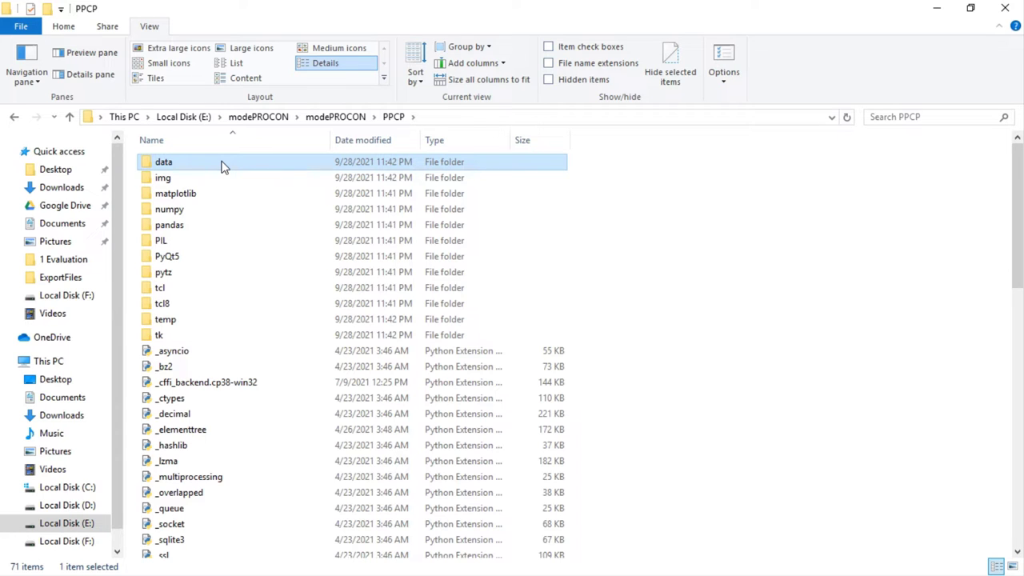
{"action": "key", "text": "p"}
{"action": "key", "text": "p"}
{"action": "key", "text": "p"}
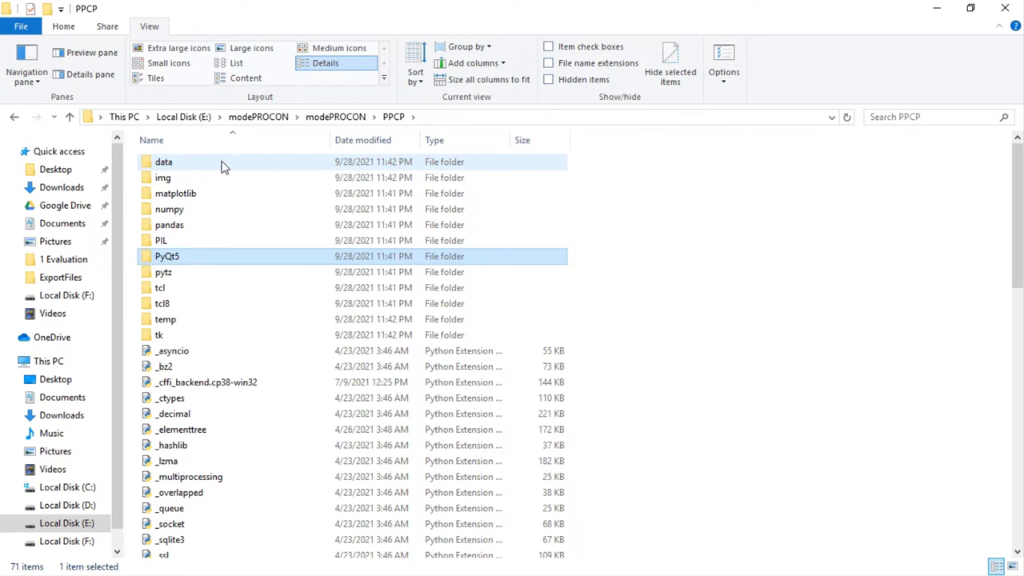
{"action": "key", "text": "p"}
{"action": "key", "text": "p"}
{"action": "key", "text": "p"}
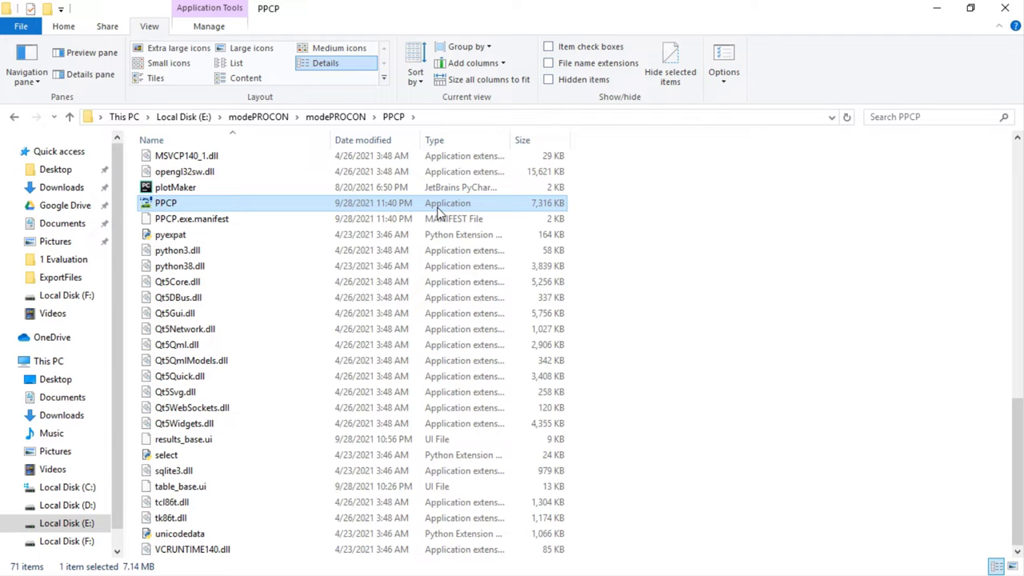
- Show the PPCP folder contents as extra large icons and select the PPCP application with the boDEREC-CE logo
{"action": "left_click", "coordinate": [176, 47]}
{"action": "key", "text": "Down"}
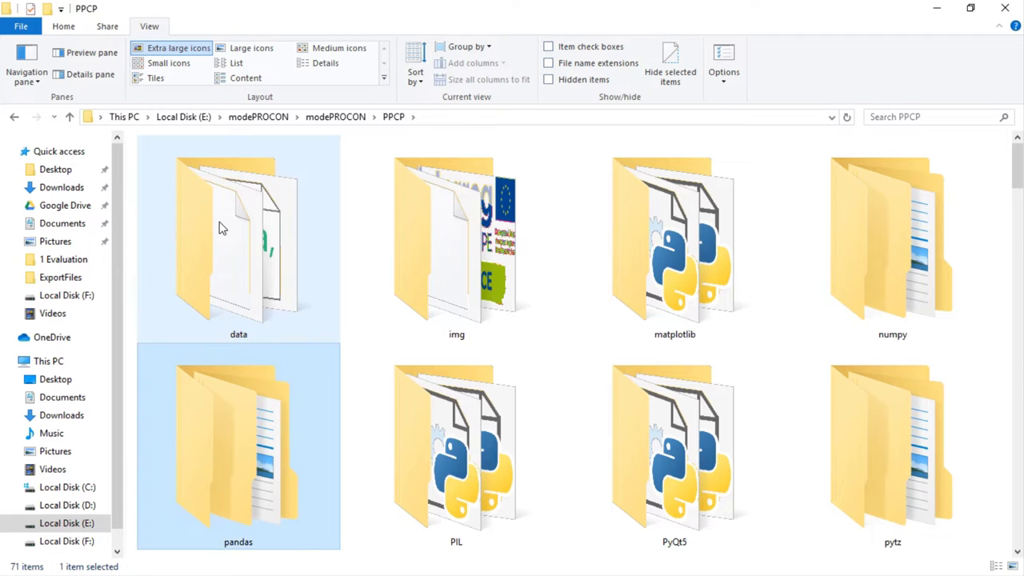
{"action": "key", "text": "Right"}
{"action": "key", "text": "Right"}
{"action": "key", "text": "Right"}
{"action": "key", "text": "p"}
{"action": "key", "text": "p"}
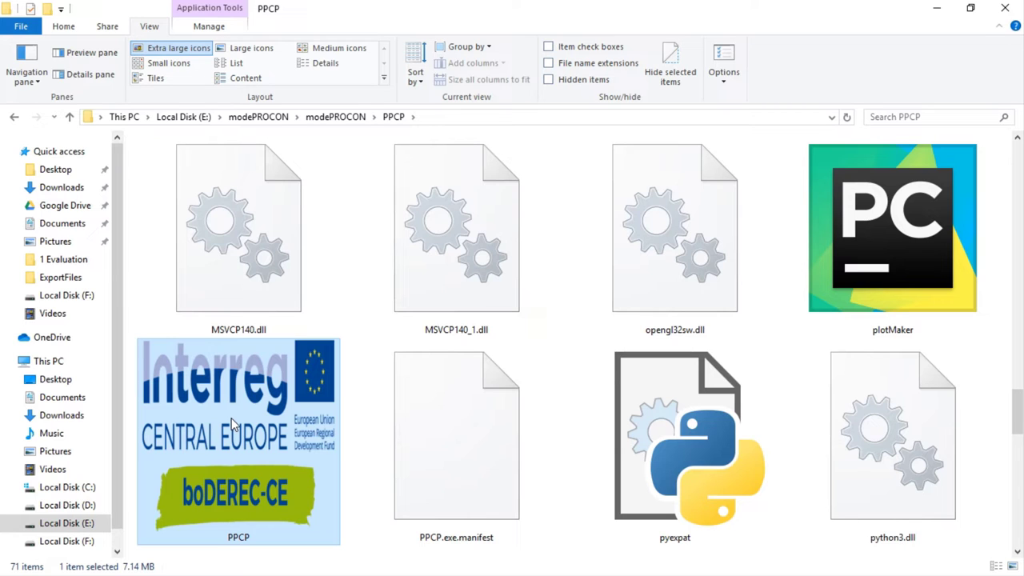
- Create a shortcut to the PPCP application in the same folder and launch PPCP
{"action": "right_click", "coordinate": [231, 418]}
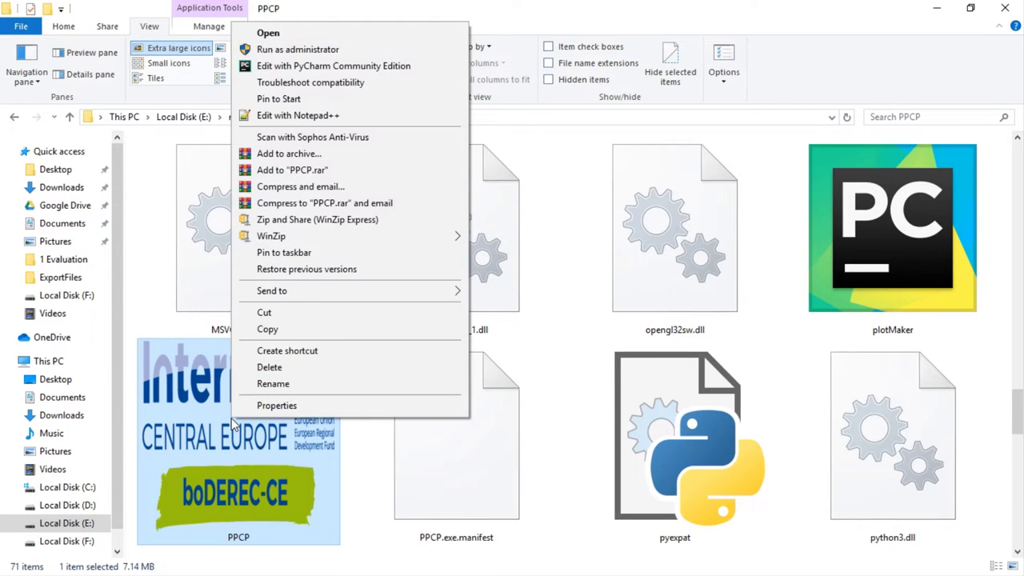
{"action": "left_click", "coordinate": [274, 352]}
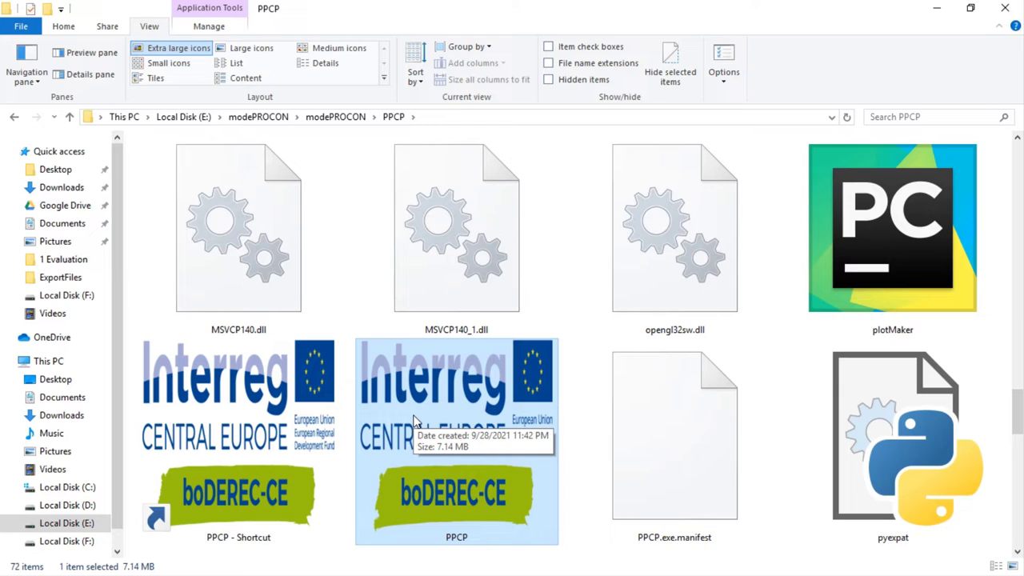
{"action": "double_click", "coordinate": [415, 421]}
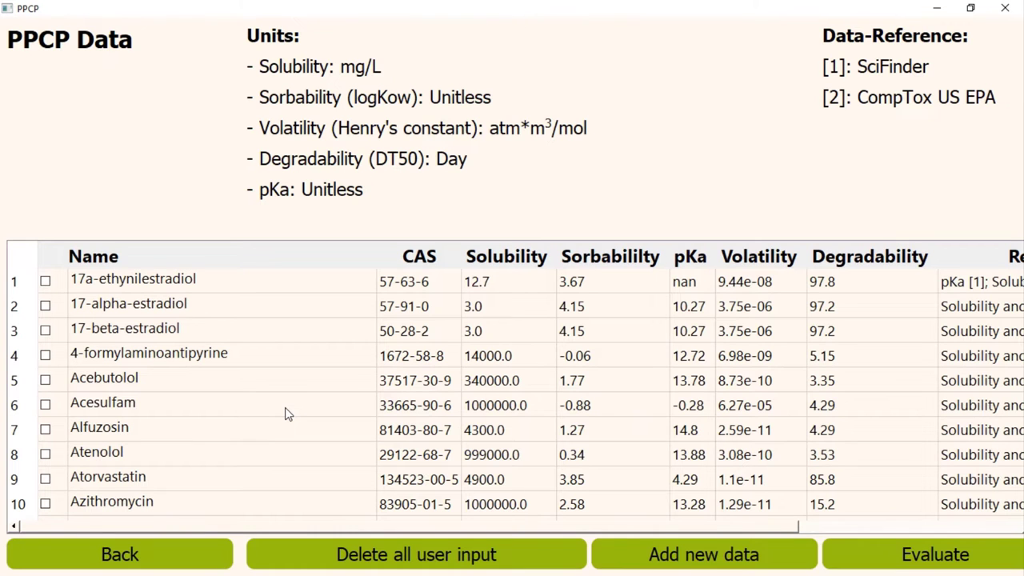
- Restore and re-maximize the window to fit the table on screen, and widen the Reference column to its full text
{"action": "left_click", "coordinate": [969, 10]}
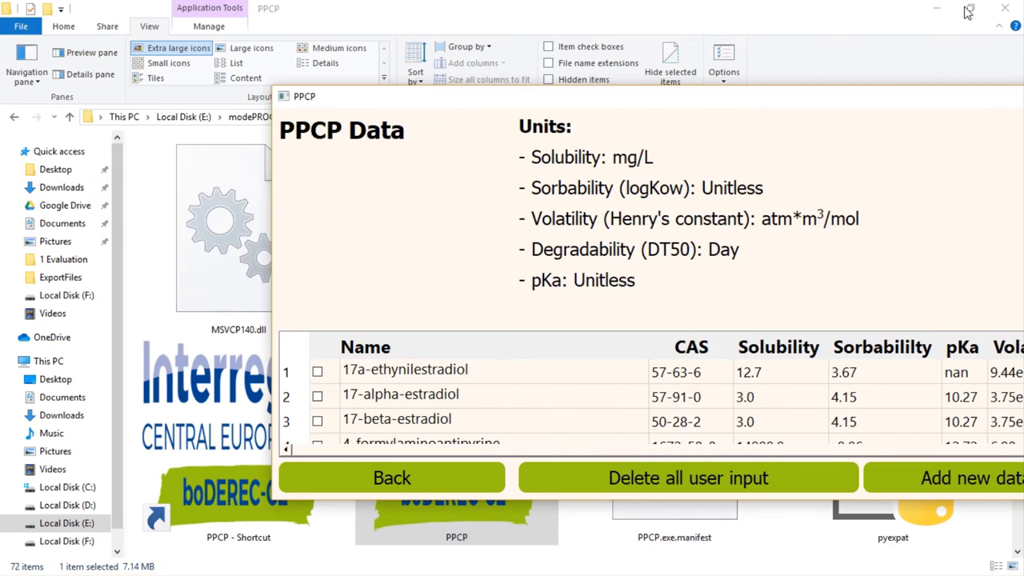
{"action": "left_click_drag", "start_coordinate": [896, 102], "coordinate": [509, 87]}
{"action": "left_click", "coordinate": [888, 82]}
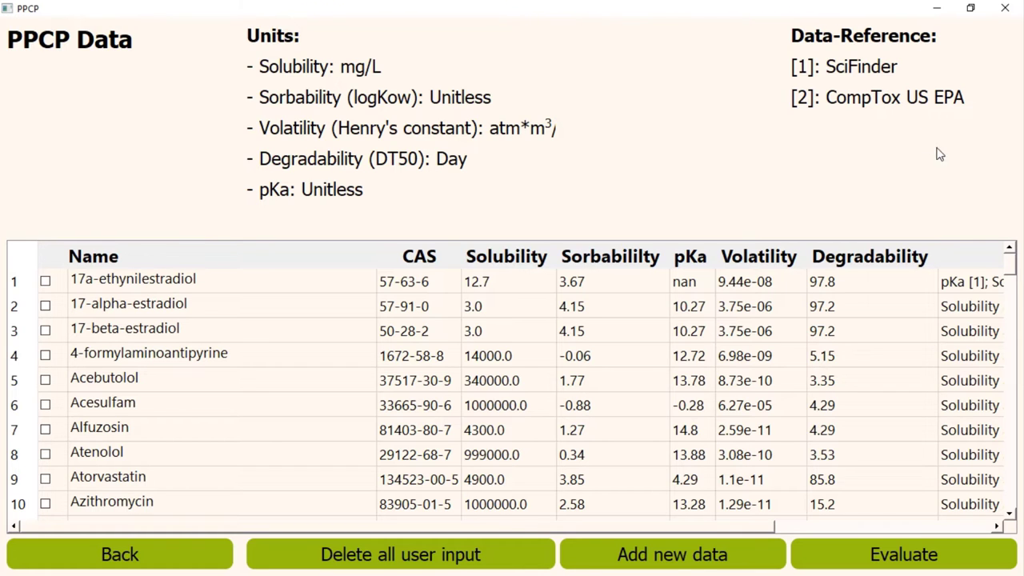
{"action": "left_click", "coordinate": [984, 255]}
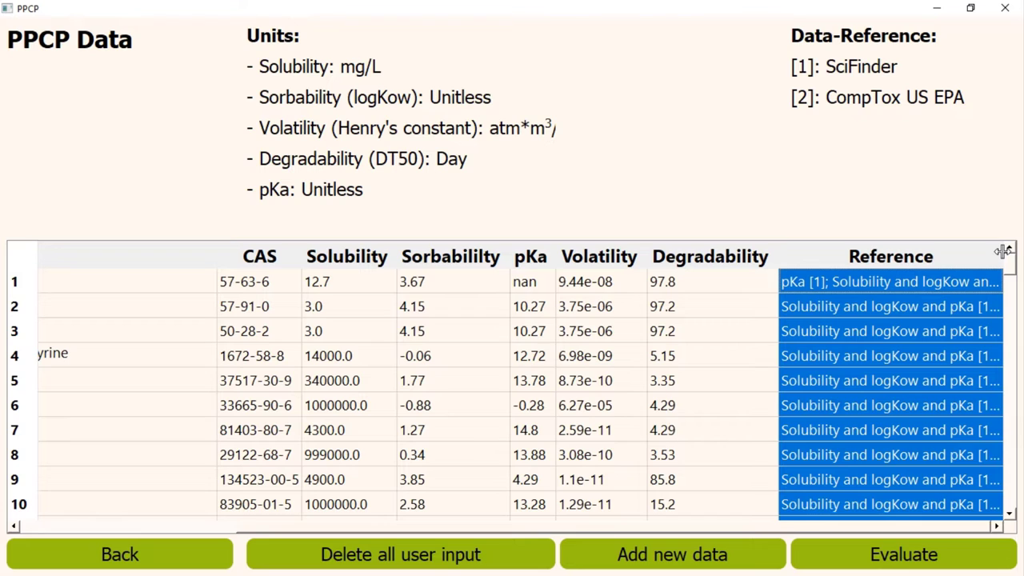
{"action": "double_click", "coordinate": [1002, 251]}
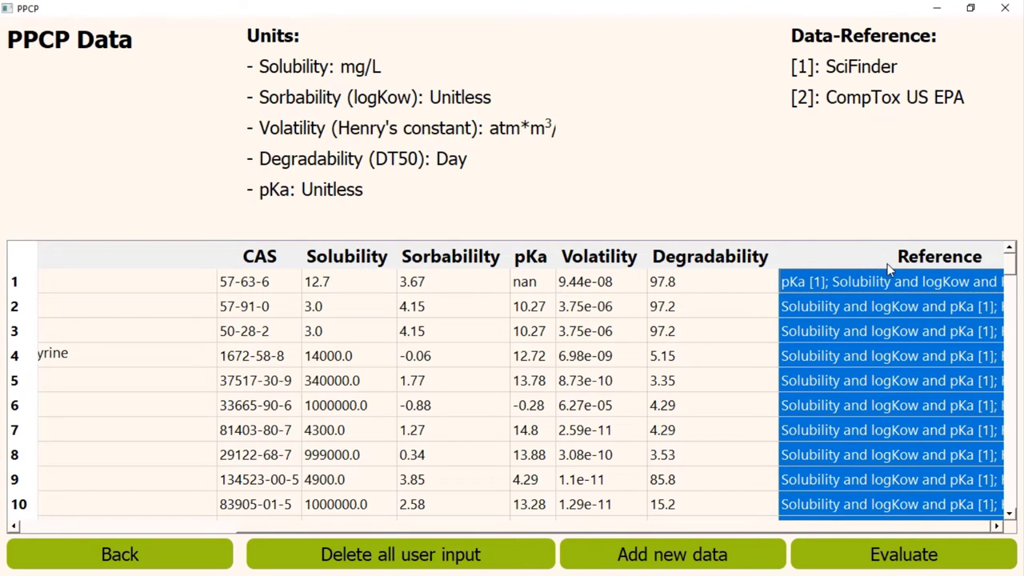
- Examine the Solubility, Sorbability, Volatility and Reference columns in the last rows of the compound table
{"action": "left_click_drag", "start_coordinate": [1015, 272], "coordinate": [1000, 523]}
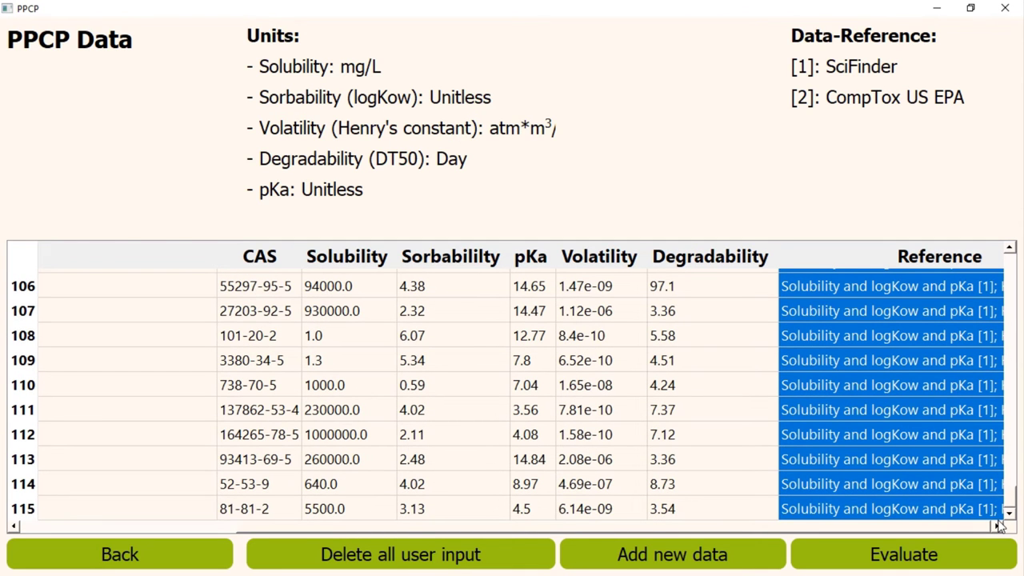
{"action": "left_click", "coordinate": [451, 528]}
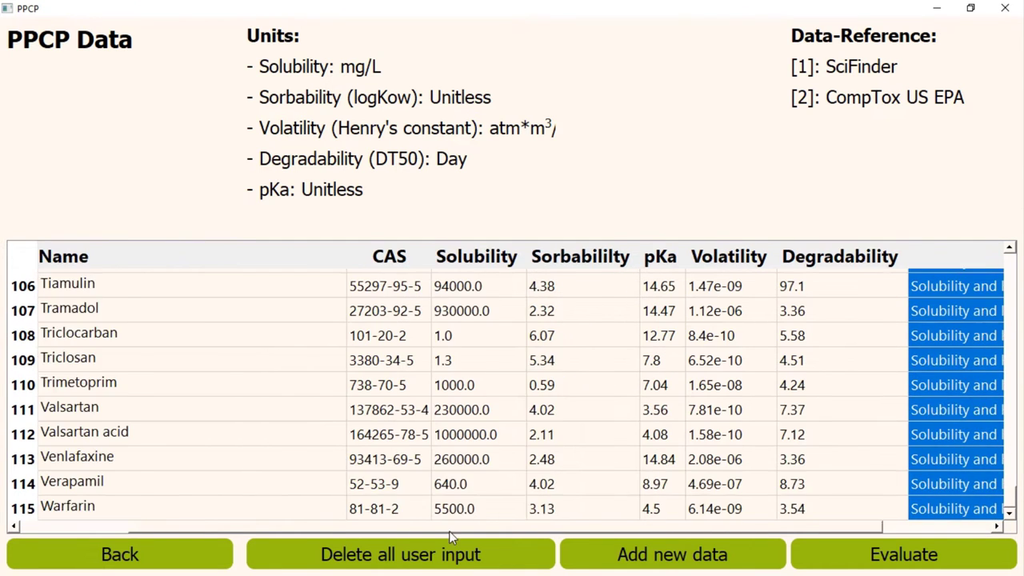
{"action": "left_click_drag", "start_coordinate": [451, 535], "coordinate": [669, 539]}
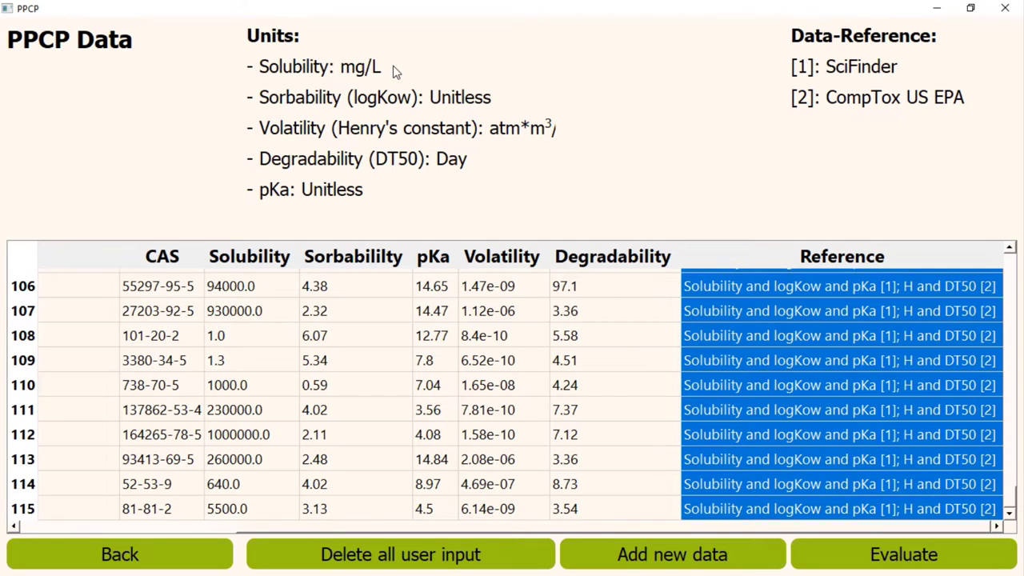
{"action": "left_click", "coordinate": [271, 265]}
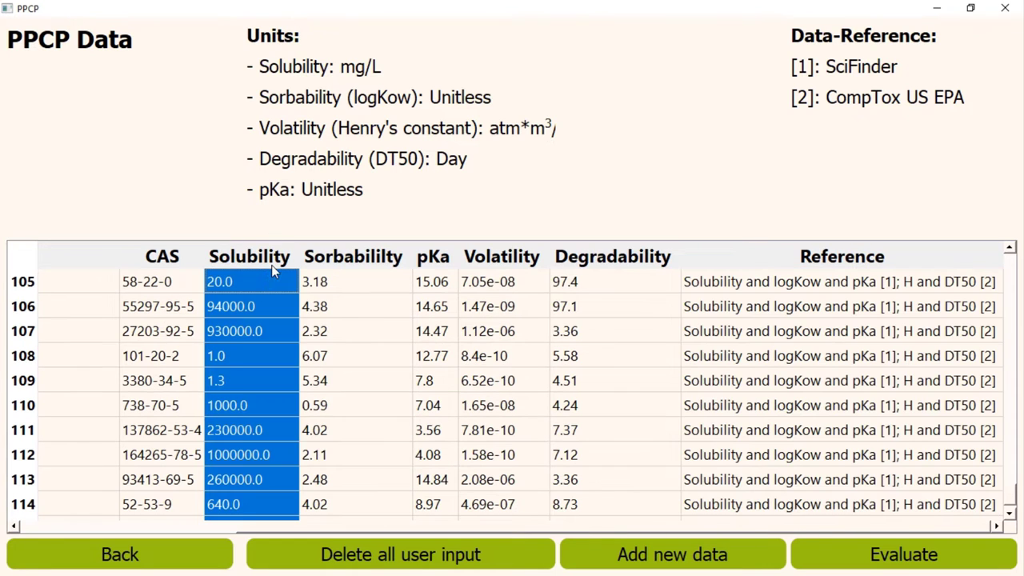
{"action": "left_click", "coordinate": [352, 262]}
{"action": "left_click", "coordinate": [502, 262]}
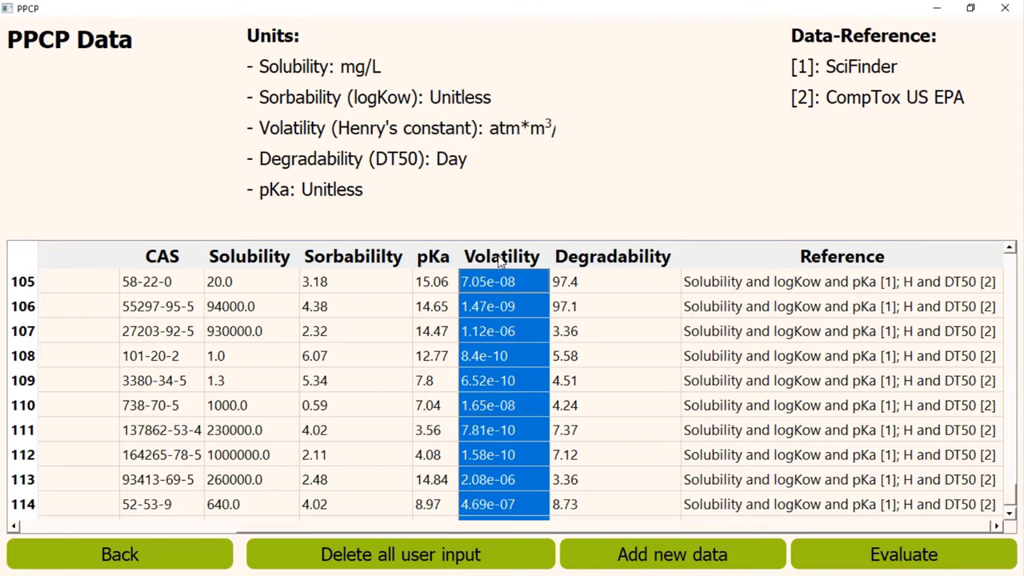
{"action": "left_click", "coordinate": [232, 310]}
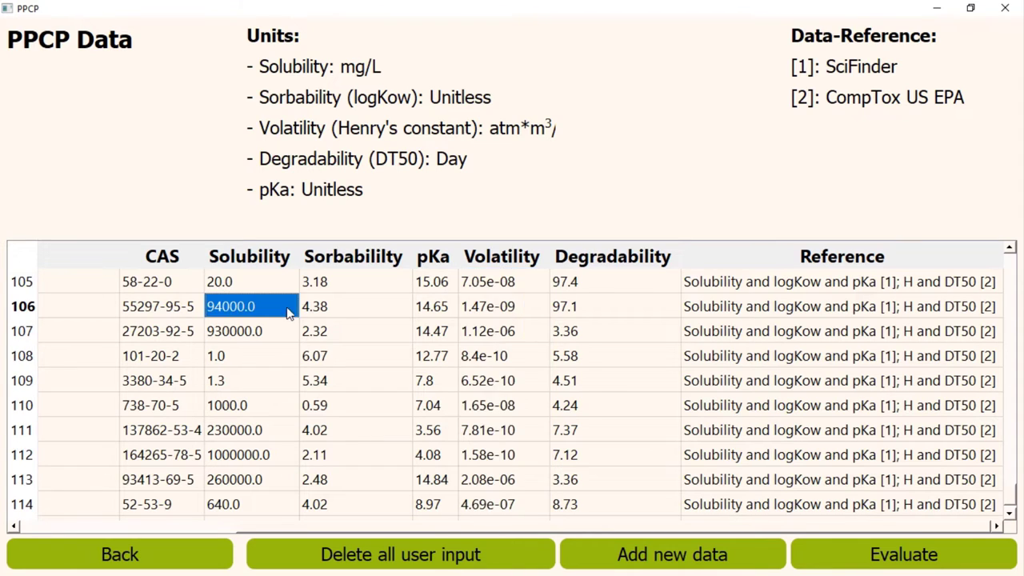
{"action": "left_click", "coordinate": [367, 290]}
{"action": "left_click", "coordinate": [502, 331]}
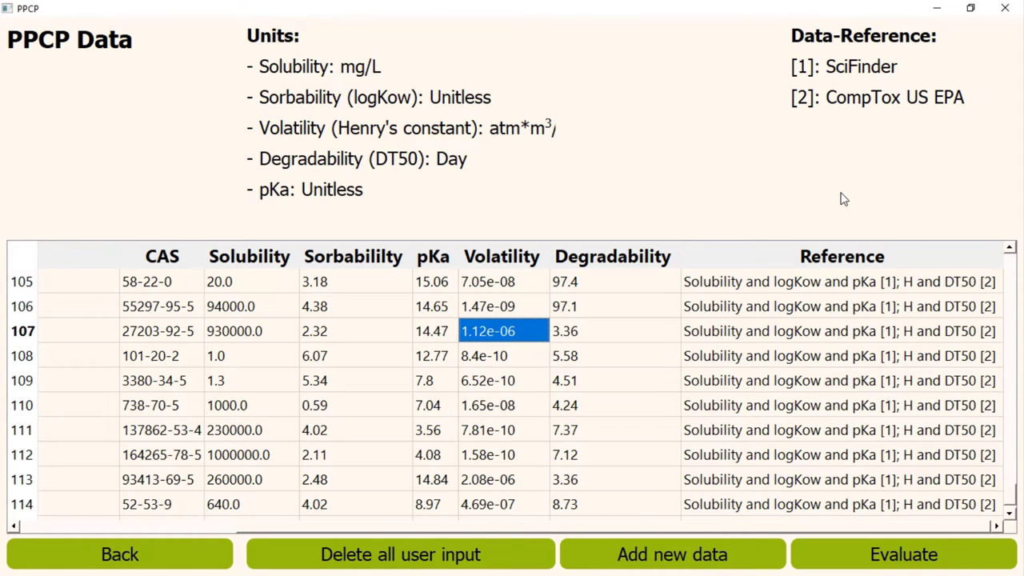
{"action": "left_click", "coordinate": [908, 254]}
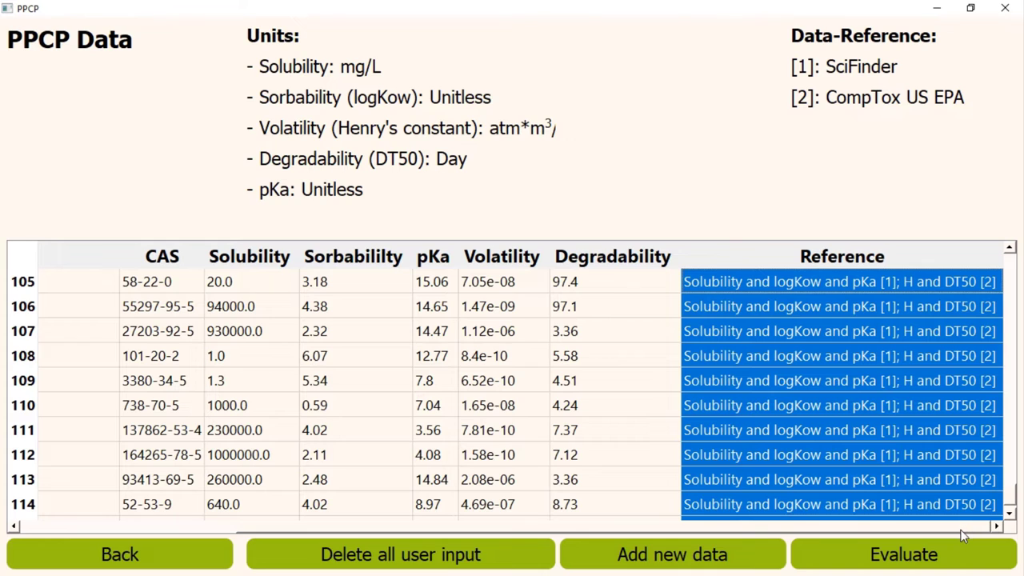
- Bring the compound names into view and select the last row, Warfarin
{"action": "scroll", "coordinate": [964, 528], "scroll_direction": "left", "scroll_amount": 5}
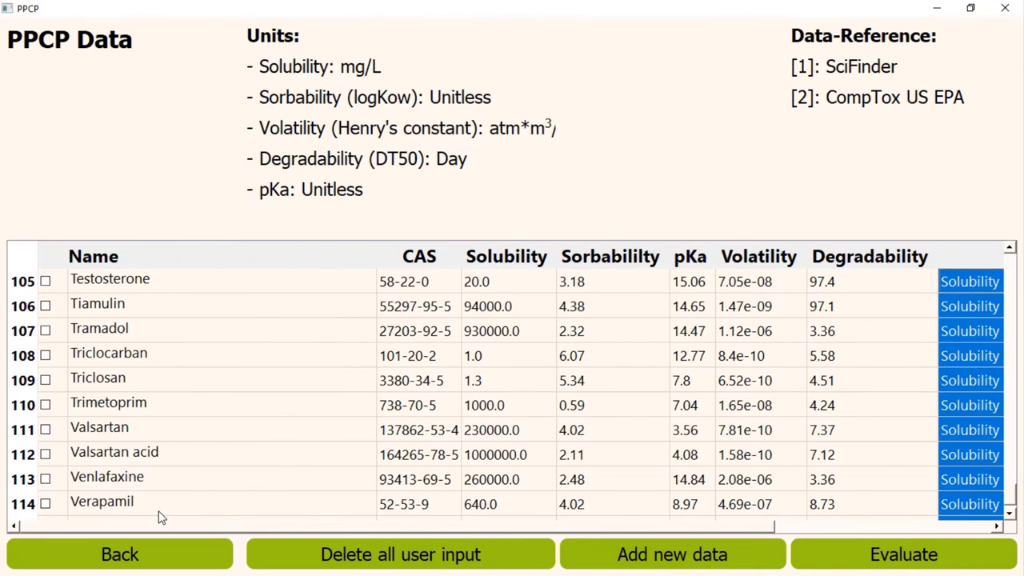
{"action": "left_click", "coordinate": [1010, 513]}
{"action": "left_click", "coordinate": [17, 510]}
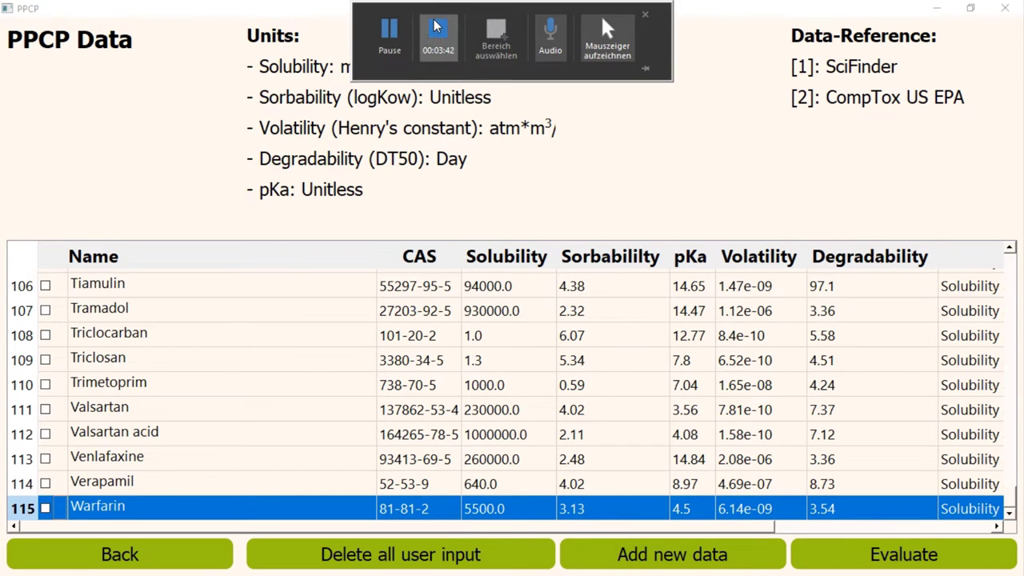
- Start a new data entry named XYZ with solubility 2 and sorbability 3.5
{"action": "left_click", "coordinate": [678, 566]}
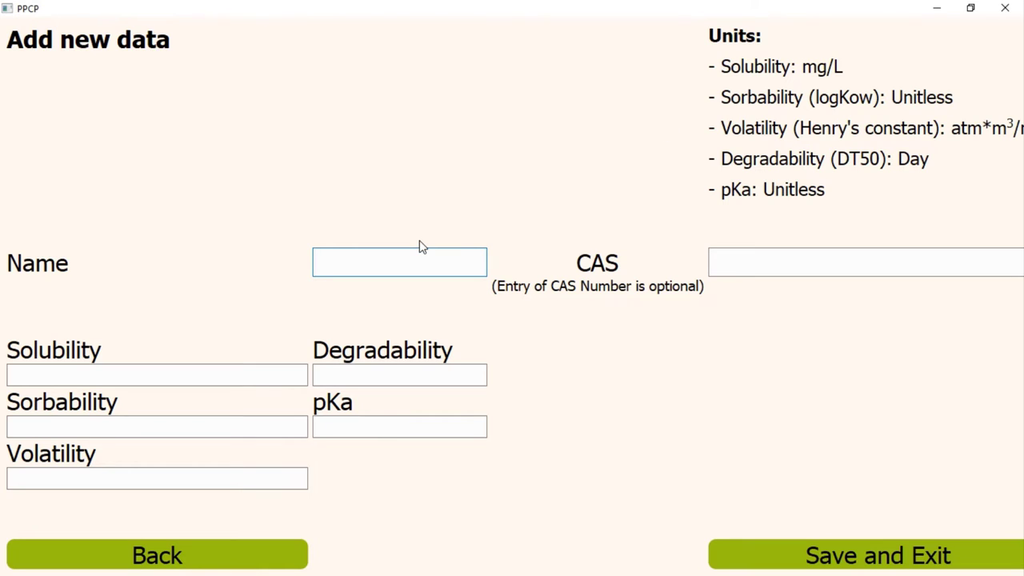
{"action": "type", "text": "XYZ"}
{"action": "left_click", "coordinate": [188, 371]}
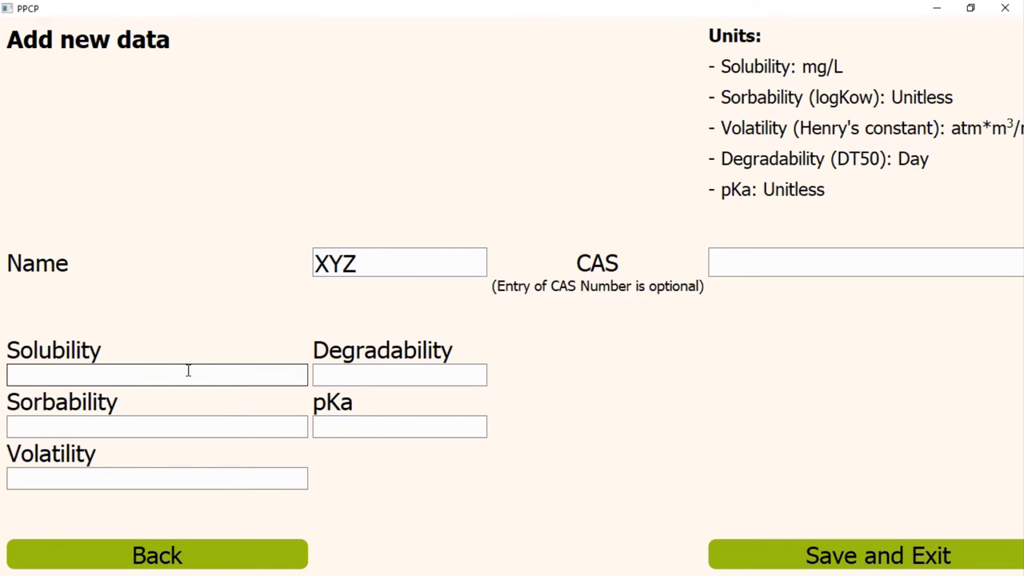
{"action": "type", "text": "2"}
{"action": "left_click", "coordinate": [139, 427]}
{"action": "type", "text": "3.5"}
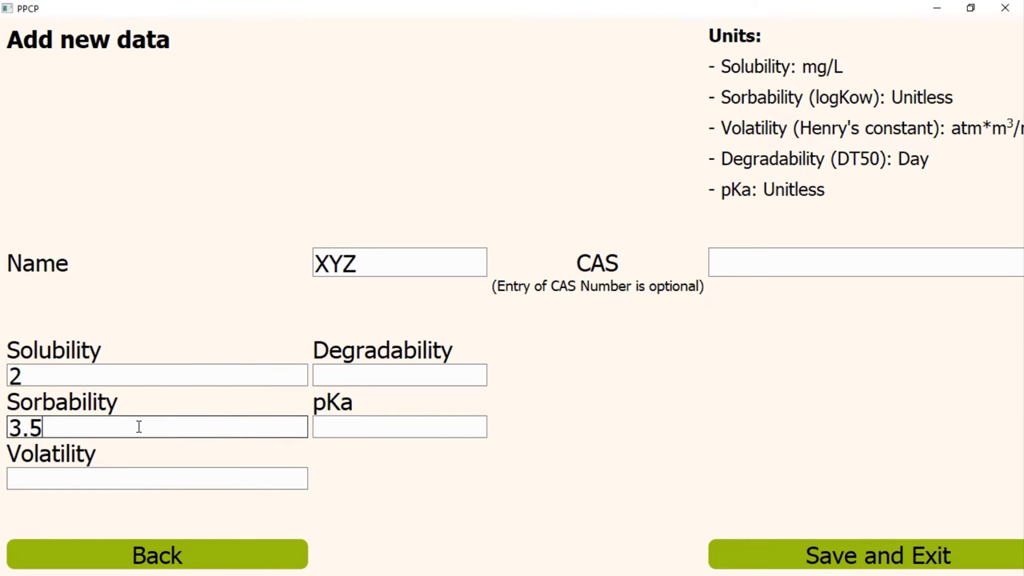
- Set the XYZ compound's volatility to 0.0001, degradability to 20 and pKa to 7
{"action": "left_click", "coordinate": [121, 485]}
{"action": "type", "text": "0.0001"}
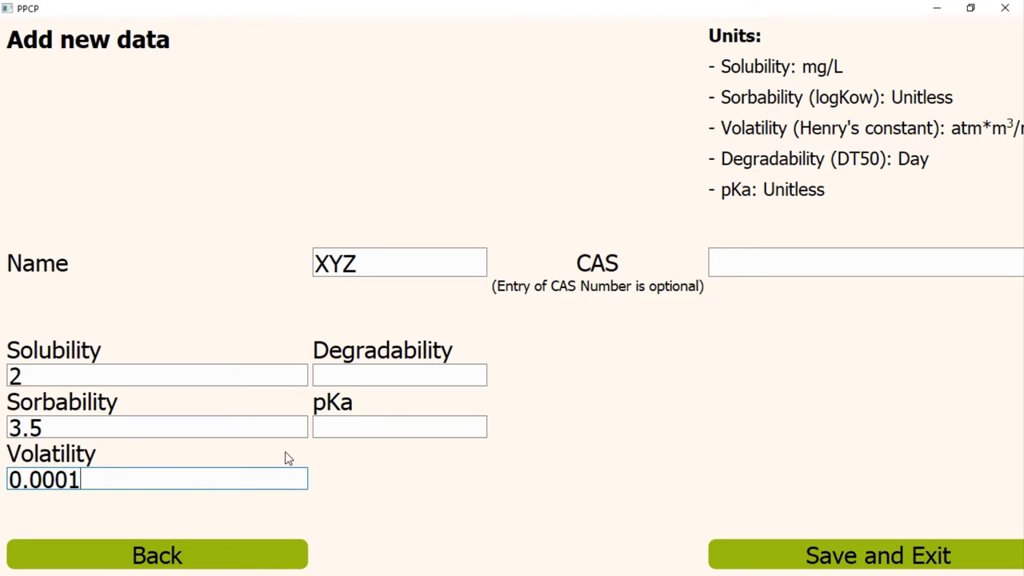
{"action": "left_click", "coordinate": [378, 382]}
{"action": "type", "text": "20"}
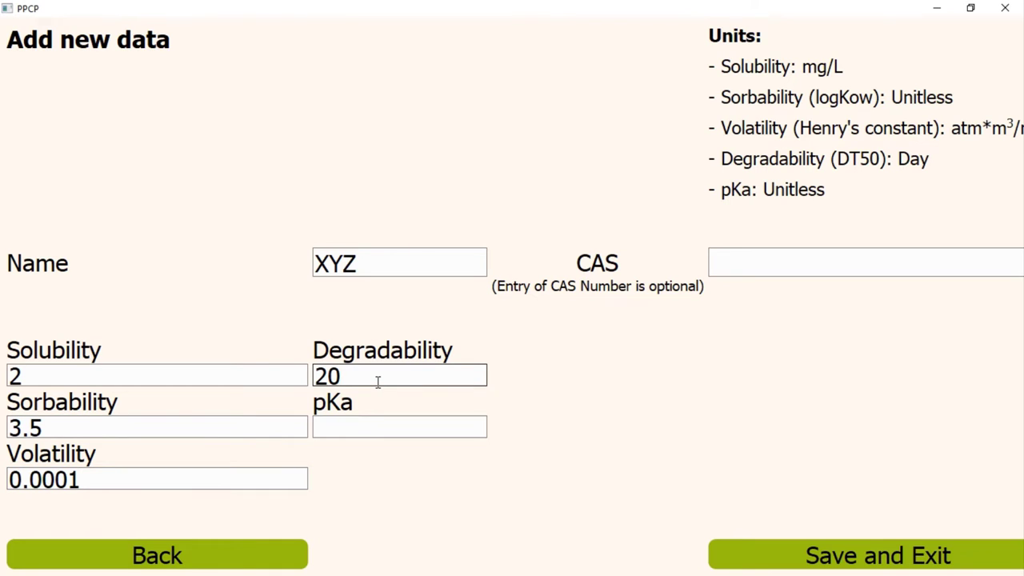
{"action": "left_click", "coordinate": [360, 421]}
{"action": "type", "text": "7"}
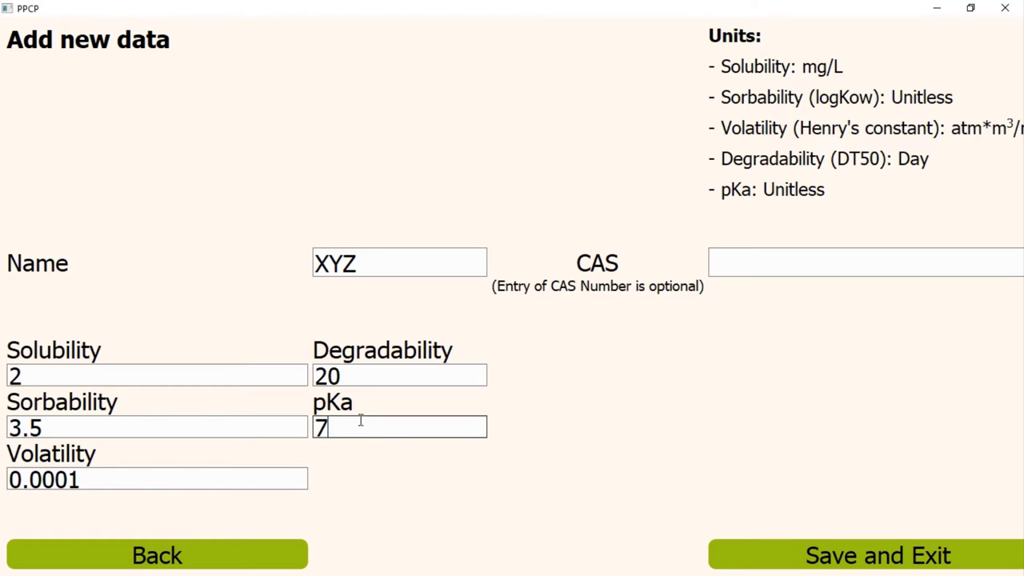
- Clear the solubility of XYZ and try to save the entry without it
{"action": "left_click", "coordinate": [152, 371]}
{"action": "key", "text": "BackSpace"}
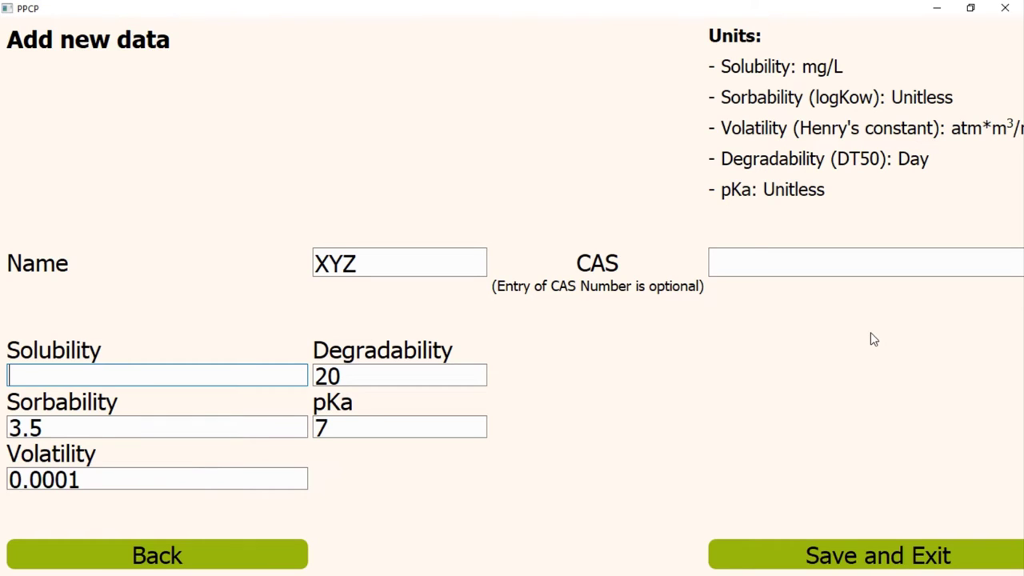
{"action": "left_click", "coordinate": [951, 558]}
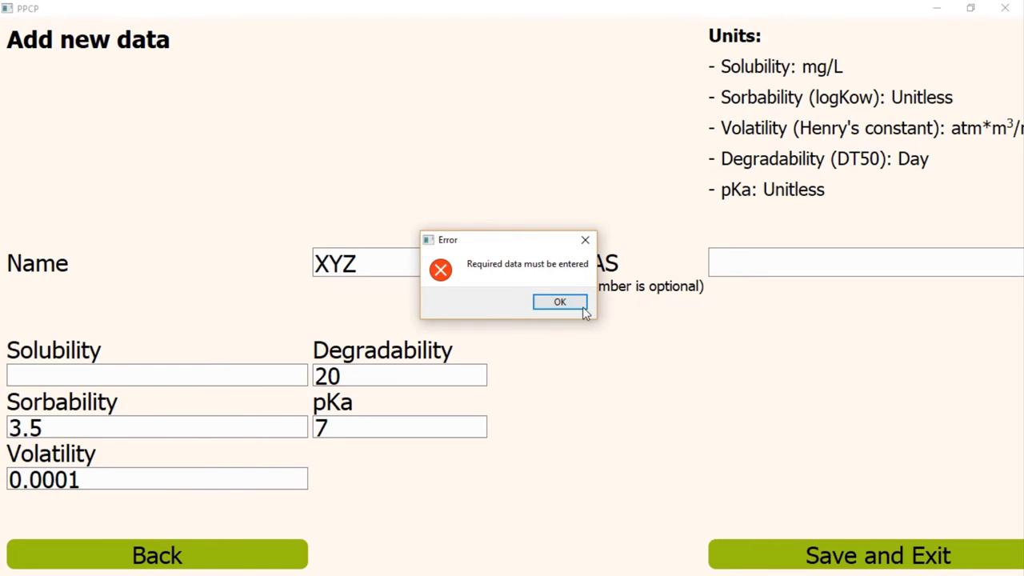
{"action": "left_click", "coordinate": [583, 309]}
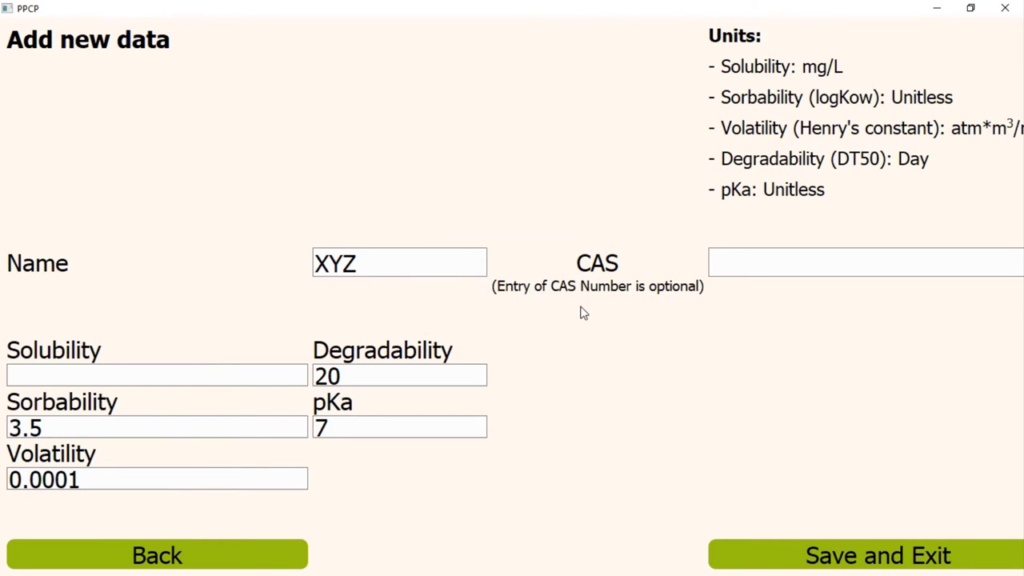
- Enter 2 as the solubility of XYZ, leave its CAS number empty and save the entry to the user database
{"action": "left_click", "coordinate": [787, 256]}
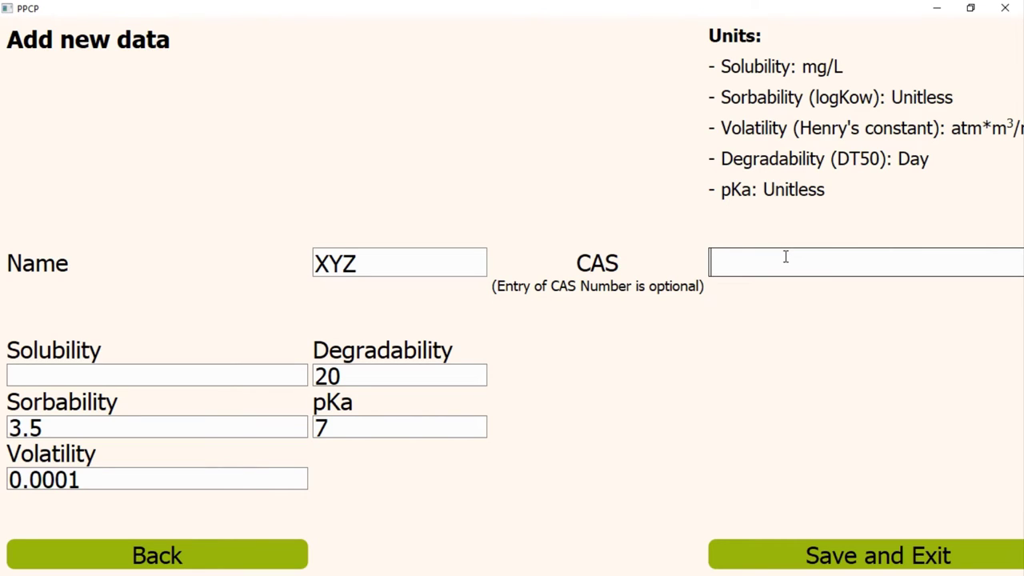
{"action": "left_click", "coordinate": [270, 372]}
{"action": "type", "text": "2"}
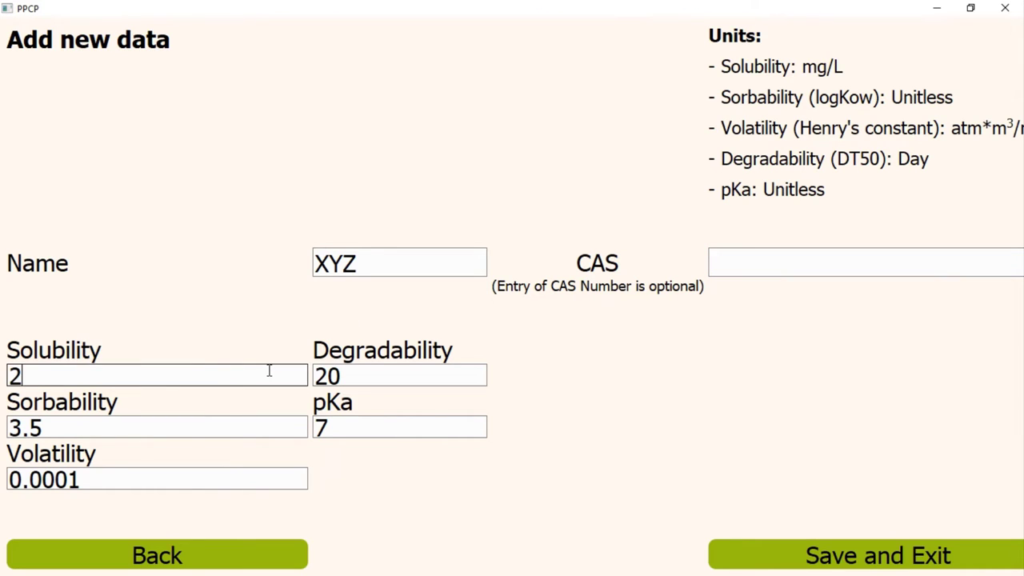
{"action": "left_click", "coordinate": [742, 551]}
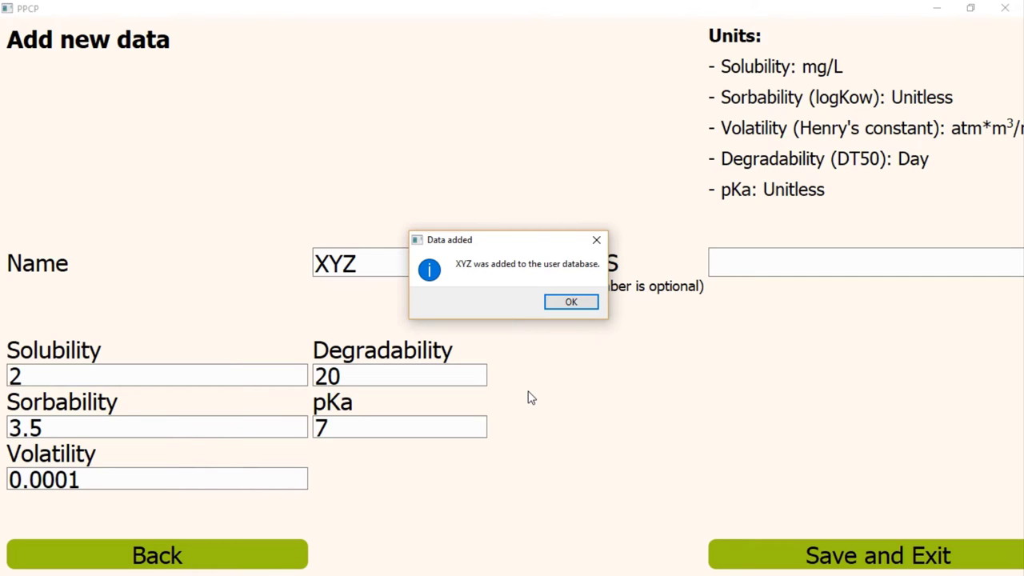
{"action": "left_click", "coordinate": [563, 302]}
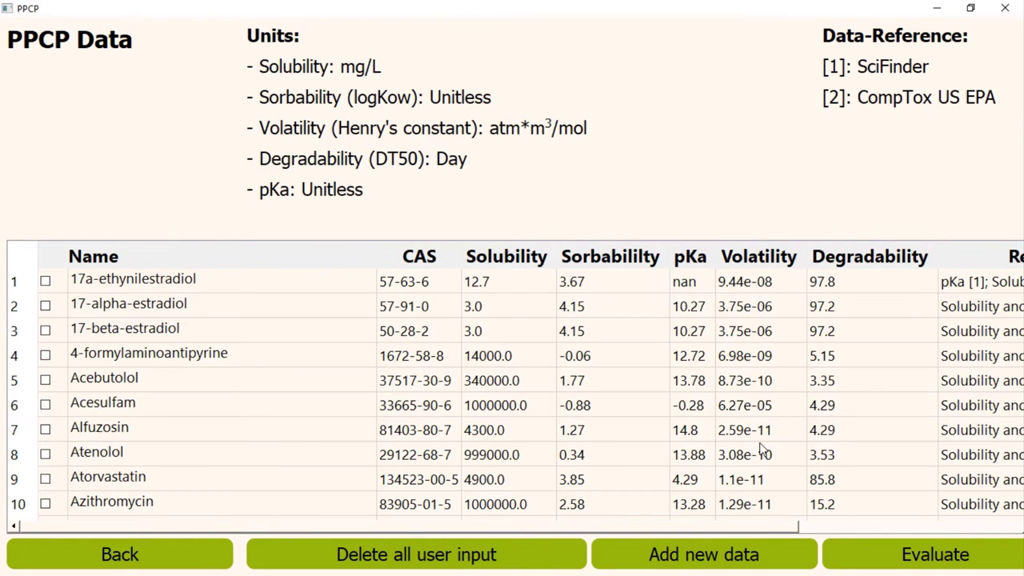
- Refit the window to the screen and select the XYZ user-input row at the end of the compound table
{"action": "left_click", "coordinate": [971, 10]}
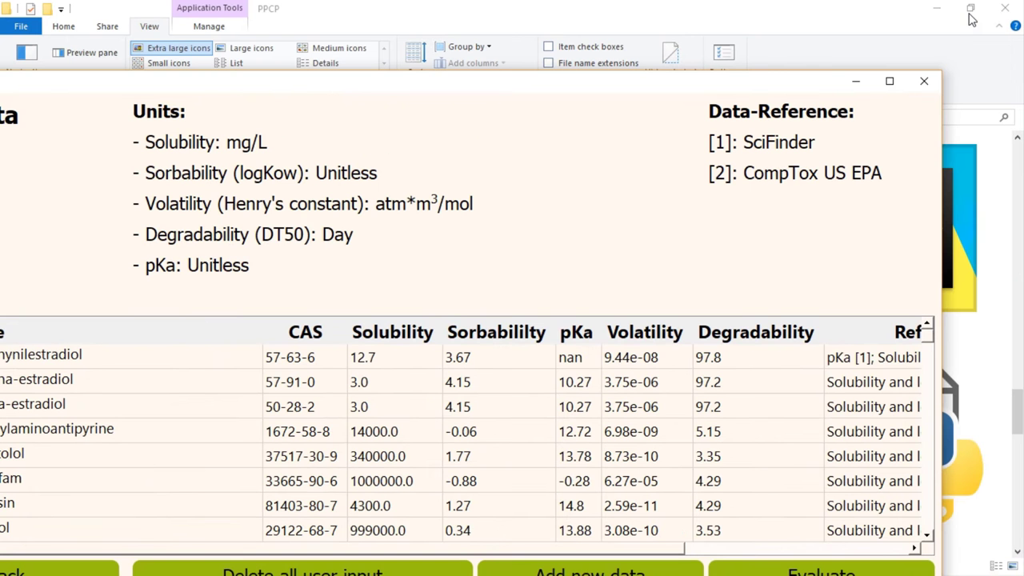
{"action": "left_click", "coordinate": [889, 81]}
{"action": "left_click_drag", "start_coordinate": [1009, 272], "coordinate": [1013, 538]}
{"action": "left_click", "coordinate": [24, 508]}
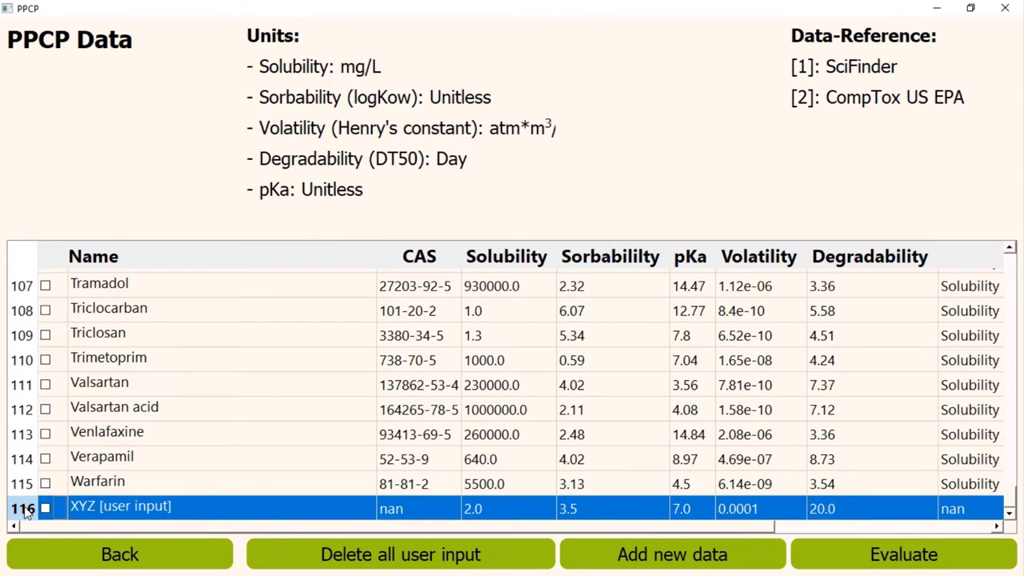
- Delete all user input from the compound table and select the last row to check the removal
{"action": "left_click", "coordinate": [311, 559]}
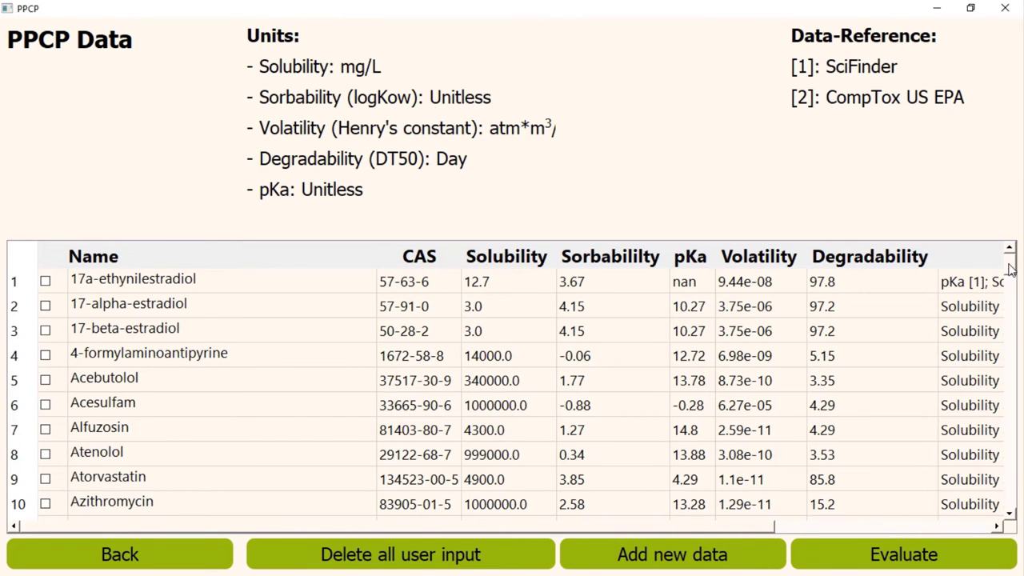
{"action": "left_click_drag", "start_coordinate": [1009, 264], "coordinate": [1015, 516]}
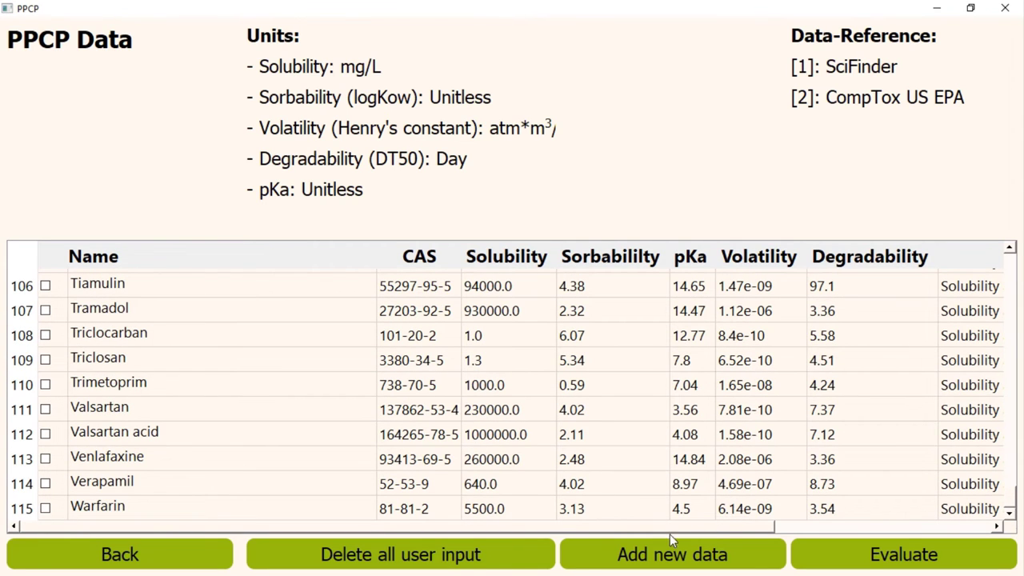
{"action": "left_click", "coordinate": [30, 509]}
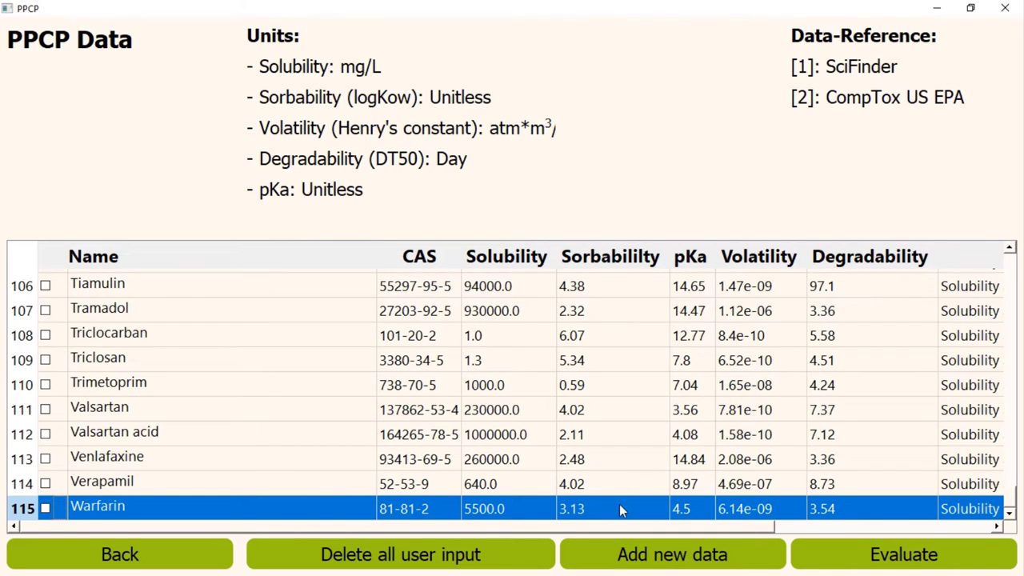
- Try to evaluate the PPCP data with no compound selected
{"action": "left_click", "coordinate": [814, 550]}
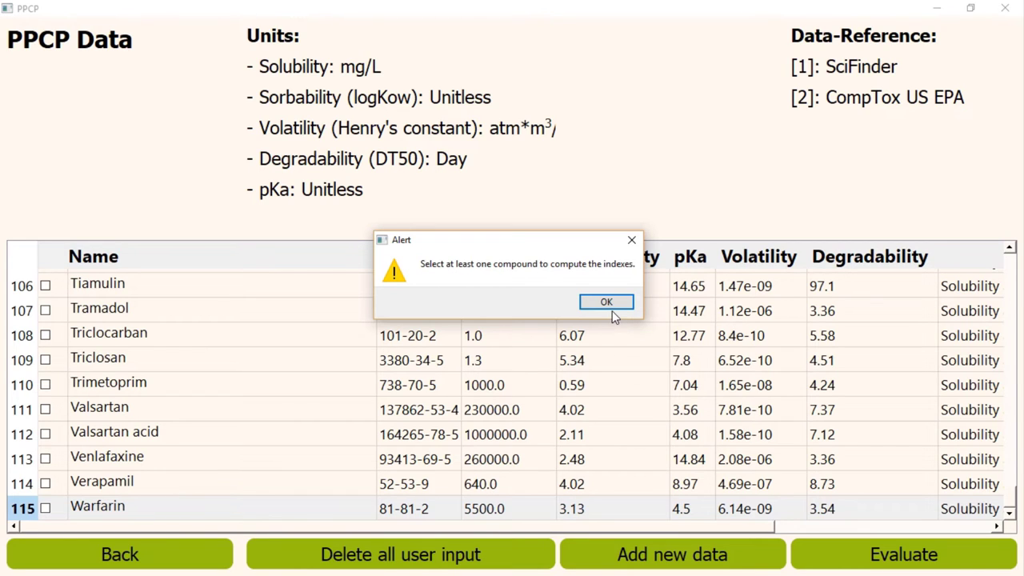
{"action": "left_click", "coordinate": [611, 303]}
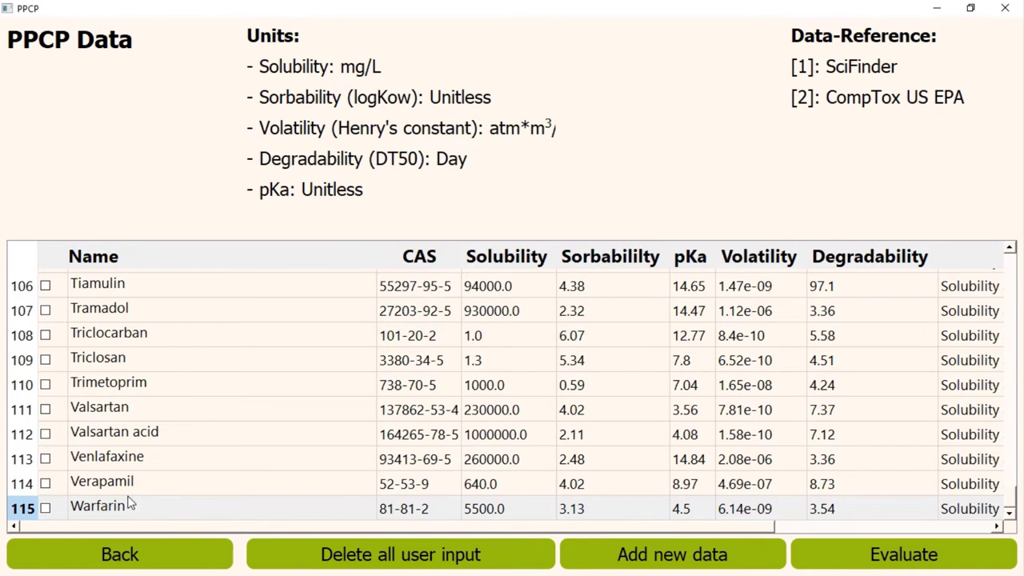
- Select the six compounds from Trimetoprim to Warfarin and try to evaluate them together
{"action": "left_click", "coordinate": [46, 508]}
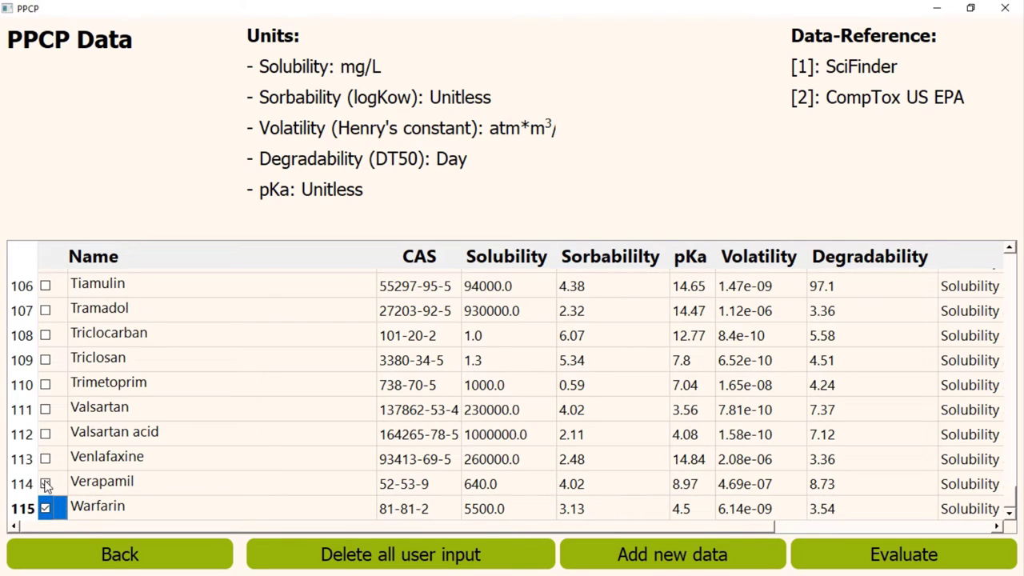
{"action": "left_click", "coordinate": [46, 484]}
{"action": "left_click", "coordinate": [46, 434]}
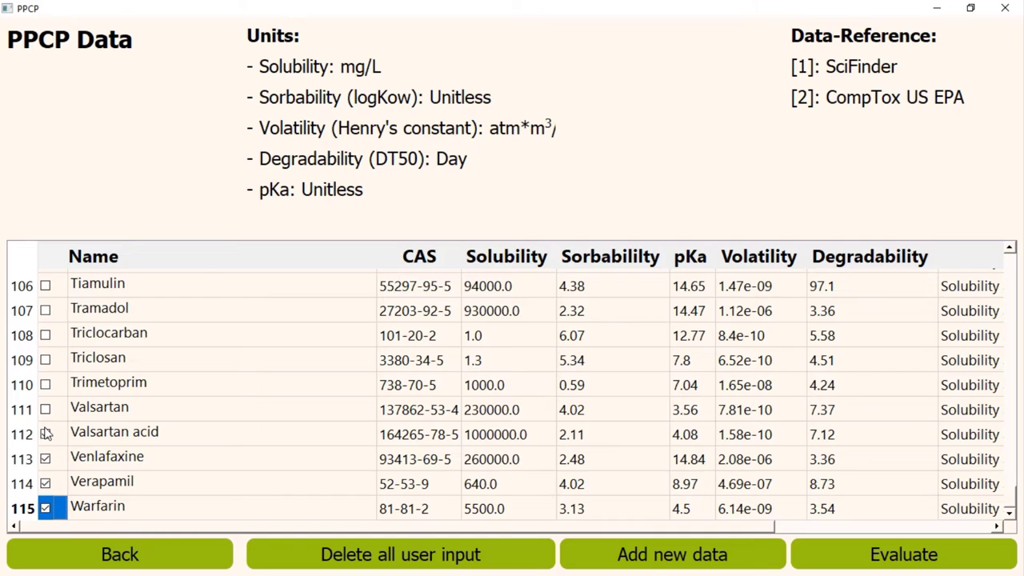
{"action": "left_click", "coordinate": [45, 386]}
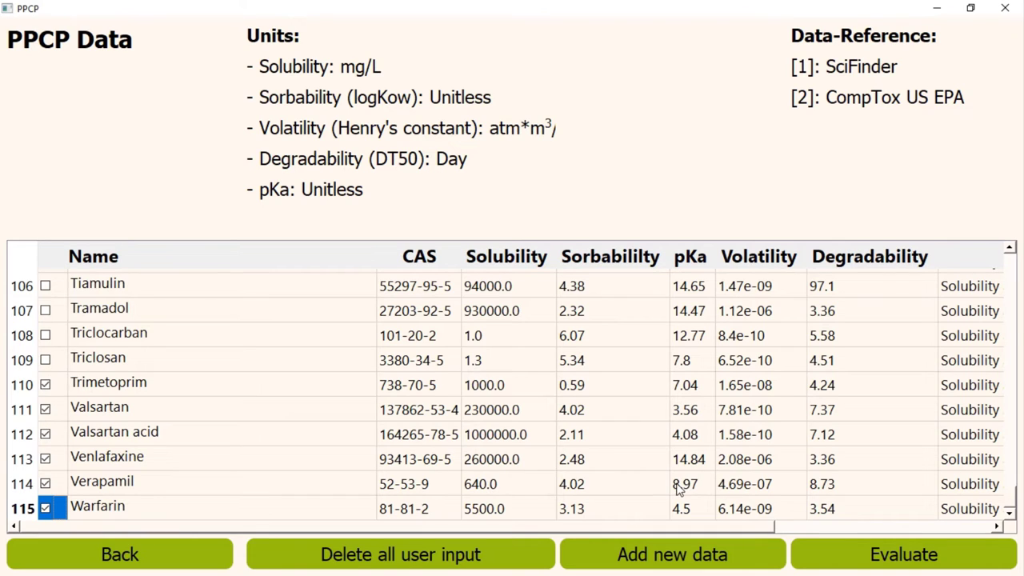
{"action": "left_click", "coordinate": [841, 554]}
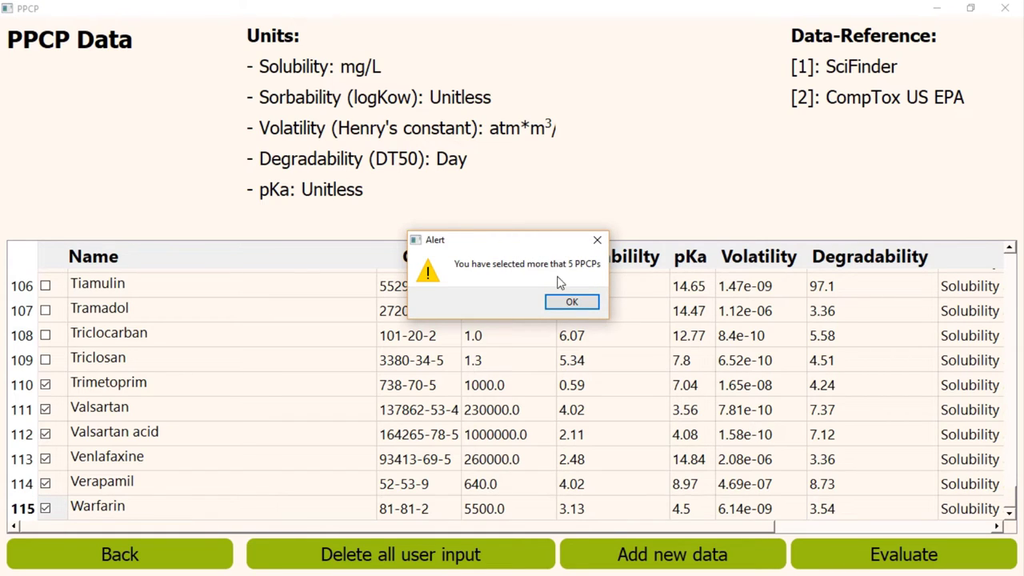
{"action": "left_click", "coordinate": [568, 302]}
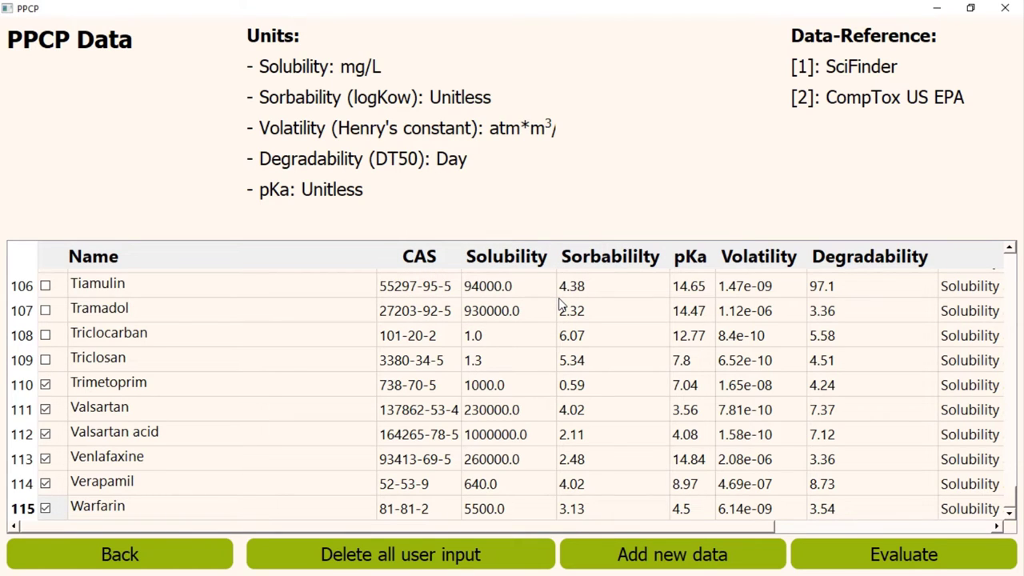
- Deselect the six compounds from Trimetoprim to Warfarin
{"action": "left_click", "coordinate": [46, 384]}
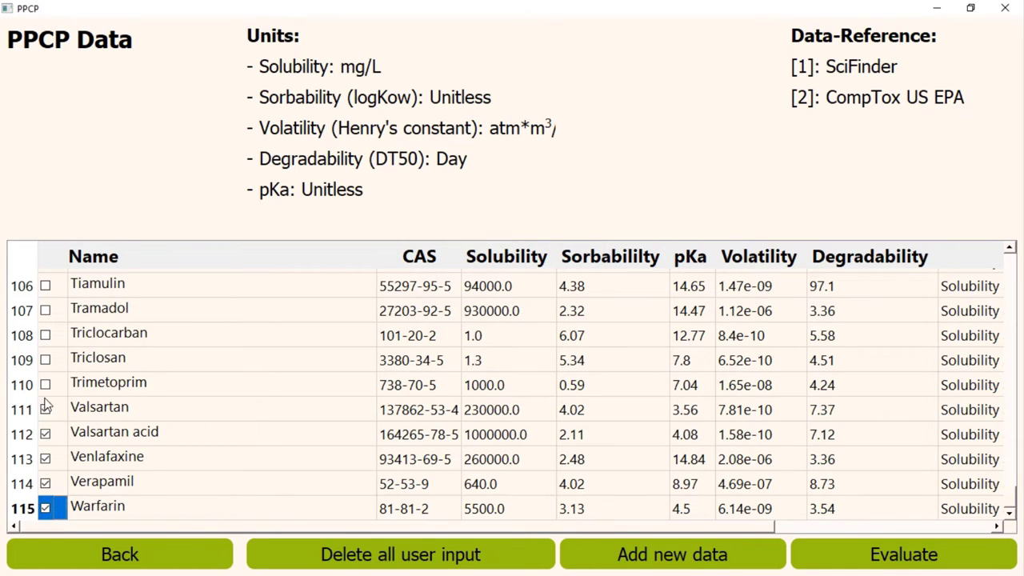
{"action": "left_click", "coordinate": [46, 408]}
{"action": "left_click", "coordinate": [45, 434]}
{"action": "left_click", "coordinate": [45, 457]}
{"action": "left_click", "coordinate": [45, 483]}
{"action": "left_click", "coordinate": [46, 506]}
{"action": "left_click", "coordinate": [45, 506]}
- Select the first four compounds of the table, from 17a-ethynilestradiol to 4-formylaminoantipyrine, and evaluate them
{"action": "left_click_drag", "start_coordinate": [1006, 482], "coordinate": [992, 240]}
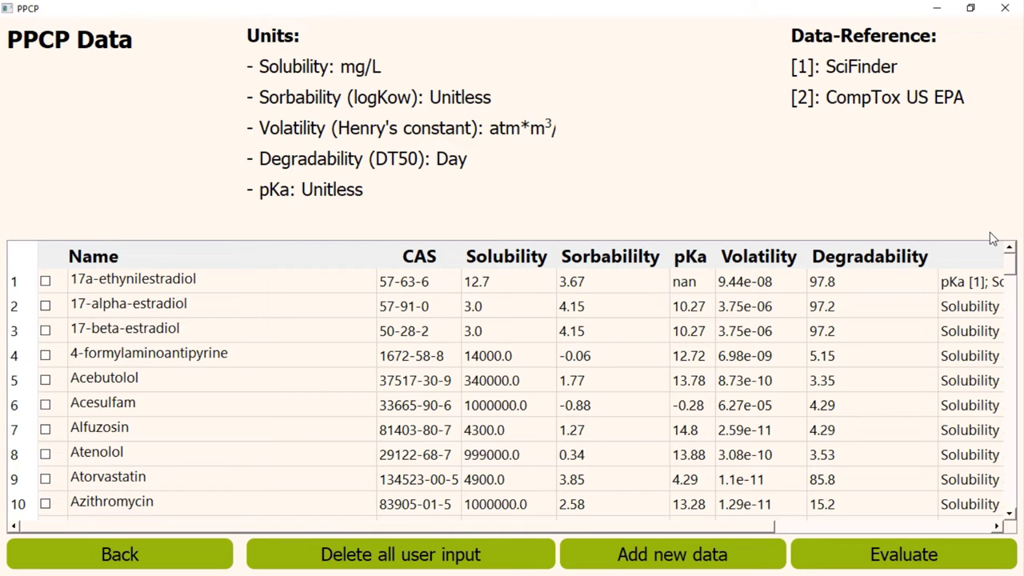
{"action": "left_click", "coordinate": [52, 258]}
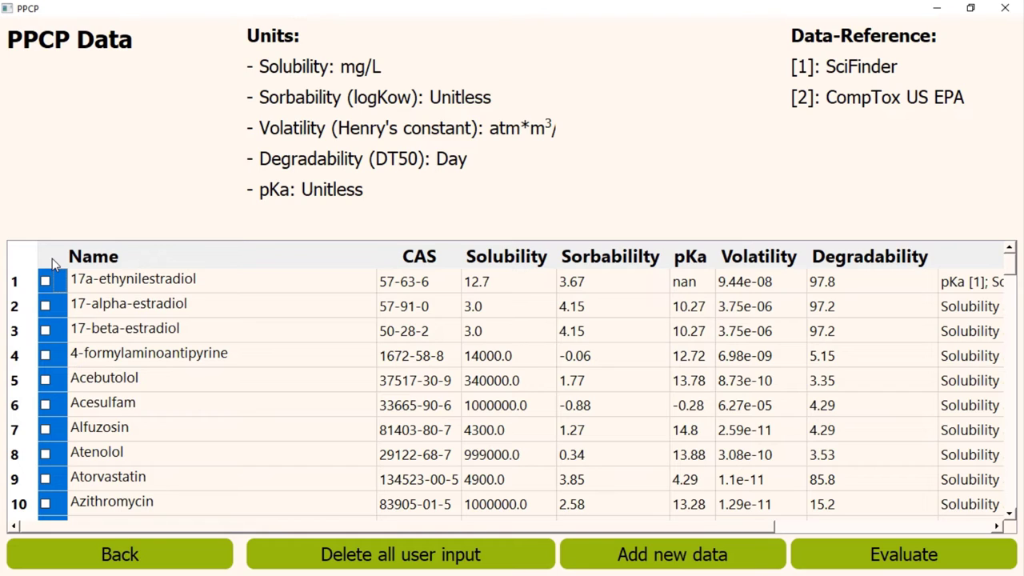
{"action": "left_click", "coordinate": [46, 283]}
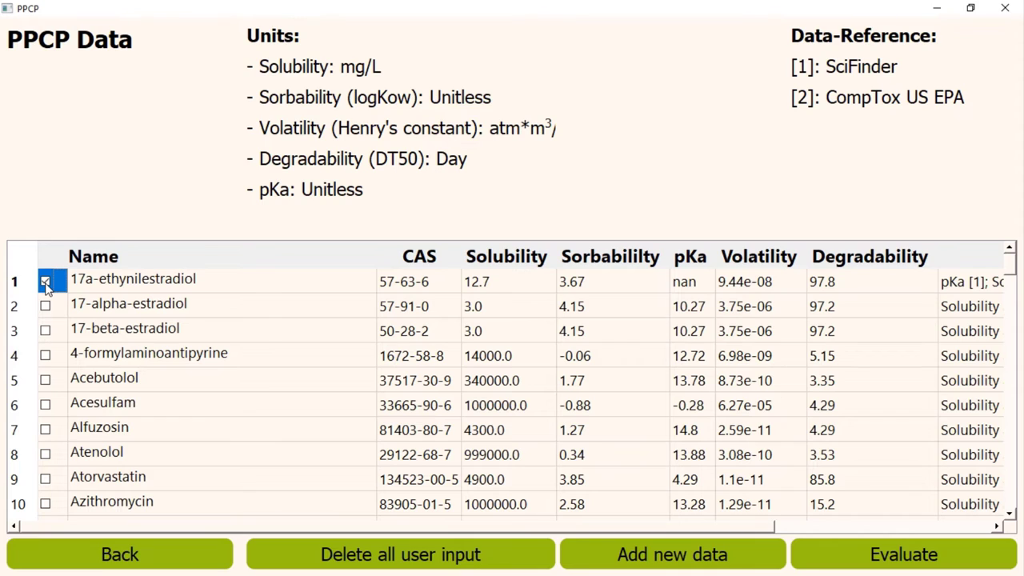
{"action": "left_click", "coordinate": [45, 305]}
{"action": "left_click", "coordinate": [45, 331]}
{"action": "left_click", "coordinate": [46, 355]}
{"action": "left_click", "coordinate": [824, 570]}
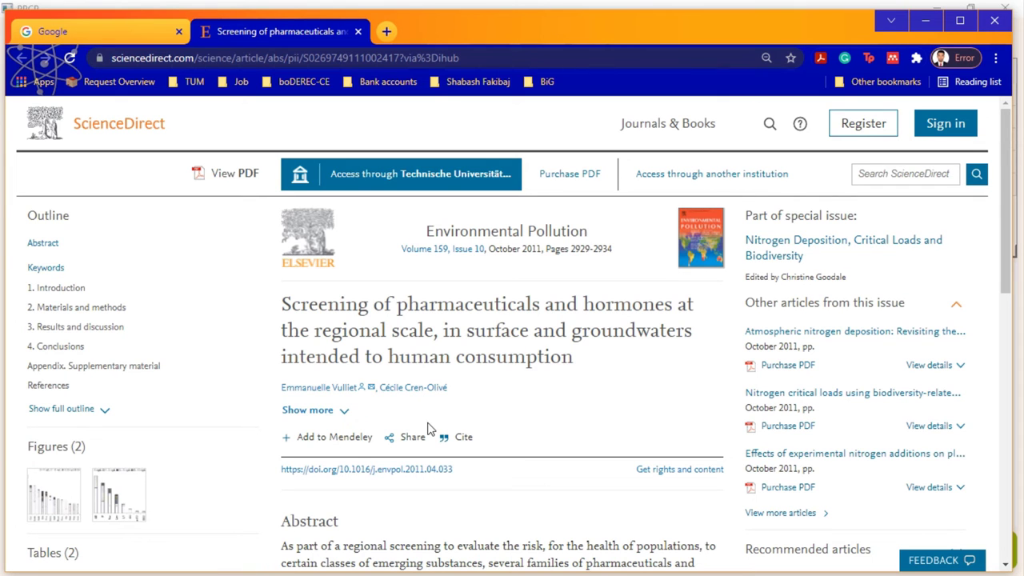
- Leave the literature article, evaluate 17a-ethynilestradiol alone in PPCP and proceed to the model requirements
{"action": "left_click", "coordinate": [926, 20]}
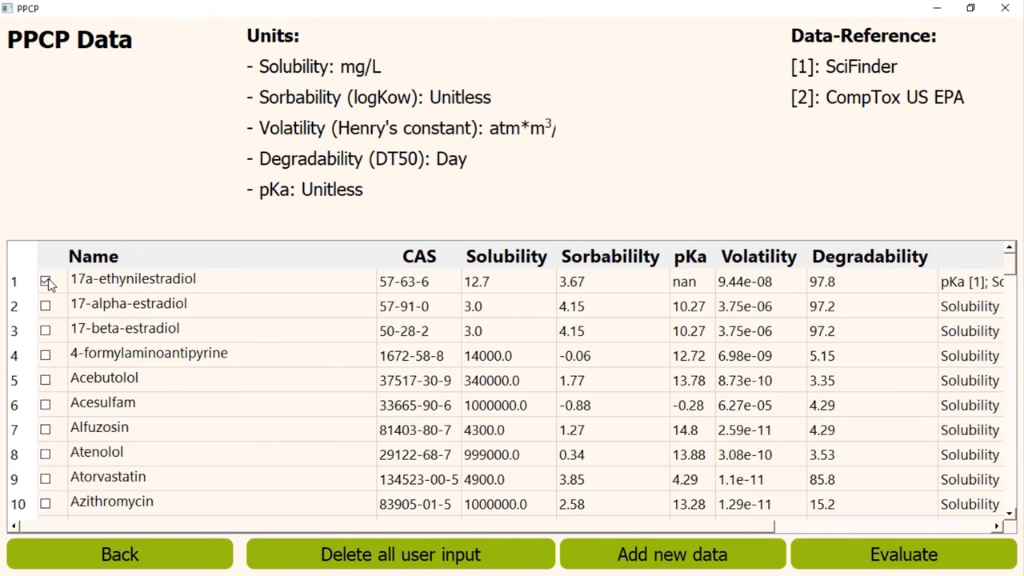
{"action": "left_click", "coordinate": [833, 553]}
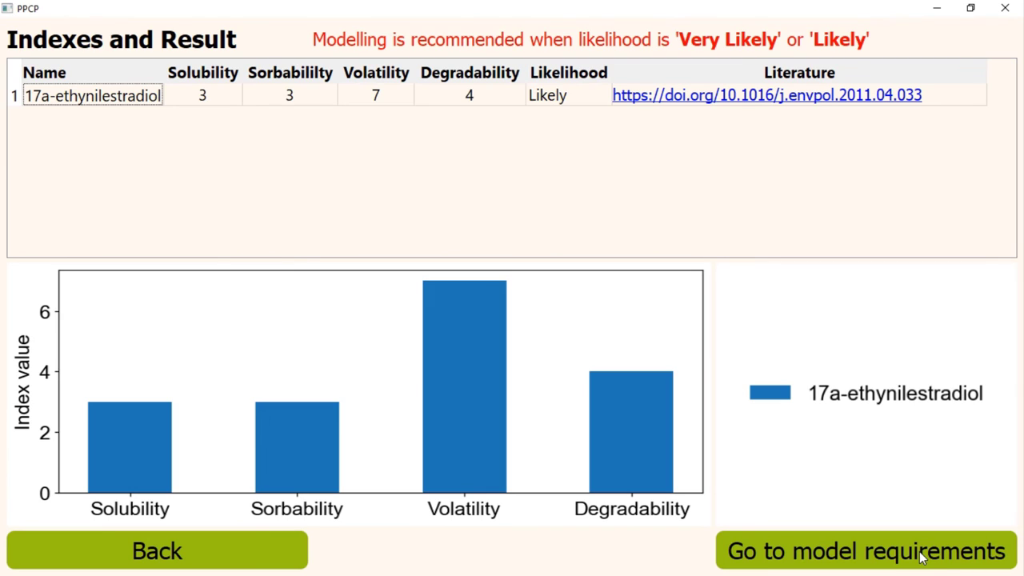
{"action": "left_click", "coordinate": [910, 556]}
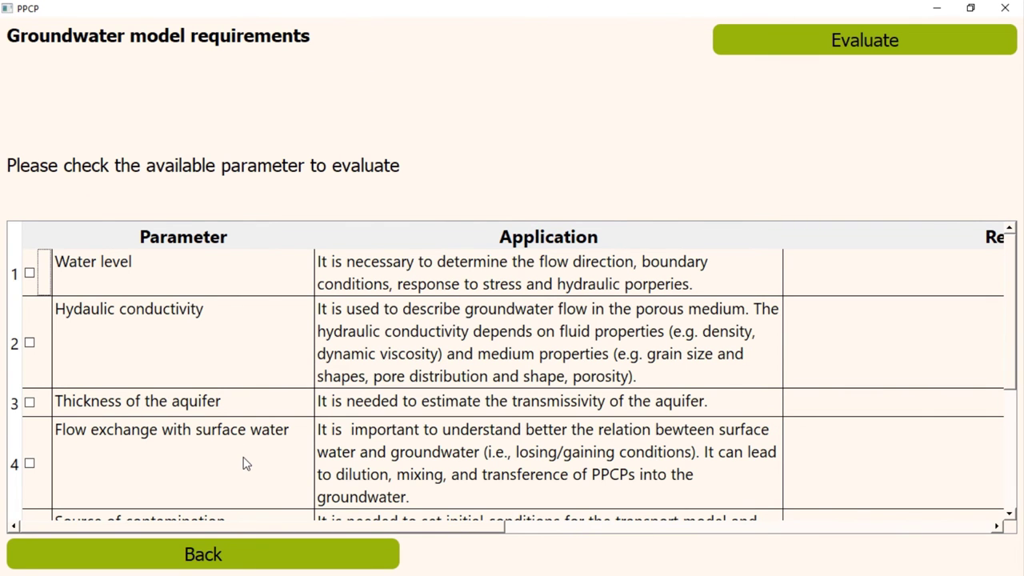
- Refit the groundwater model requirements window to the screen
{"action": "left_click", "coordinate": [970, 8]}
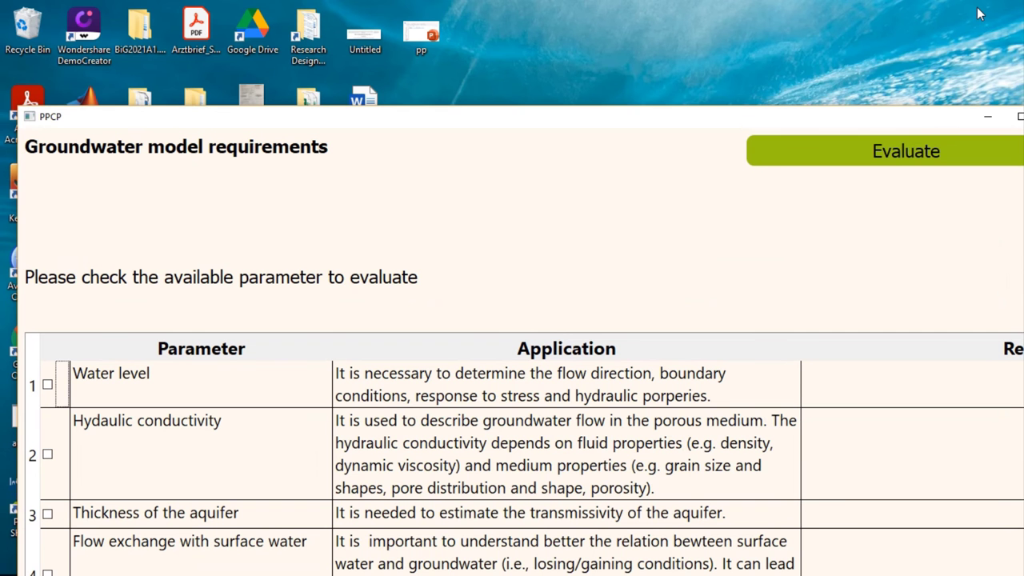
{"action": "left_click_drag", "start_coordinate": [893, 119], "coordinate": [699, 119]}
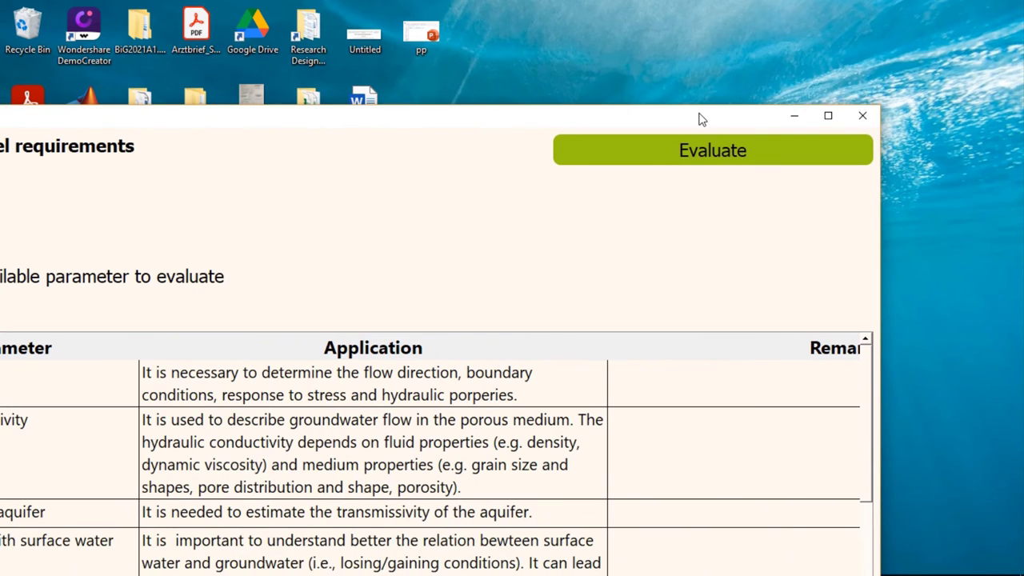
{"action": "left_click", "coordinate": [828, 117]}
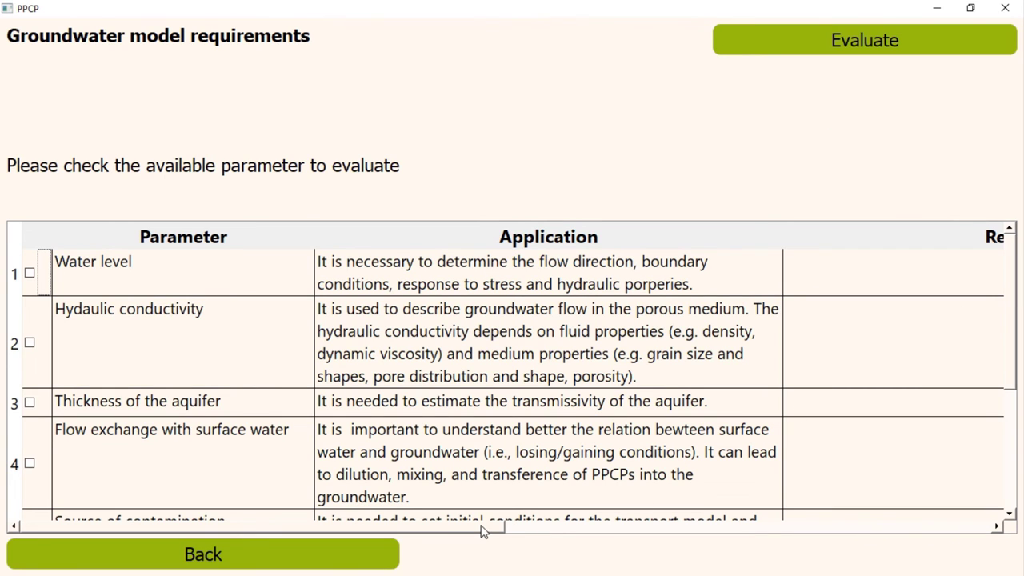
- Examine the Parameter, Application and checkbox columns of the groundwater model requirements table
{"action": "left_click_drag", "start_coordinate": [521, 528], "coordinate": [191, 511]}
{"action": "left_click_drag", "start_coordinate": [1010, 338], "coordinate": [1020, 221]}
{"action": "left_click", "coordinate": [230, 238]}
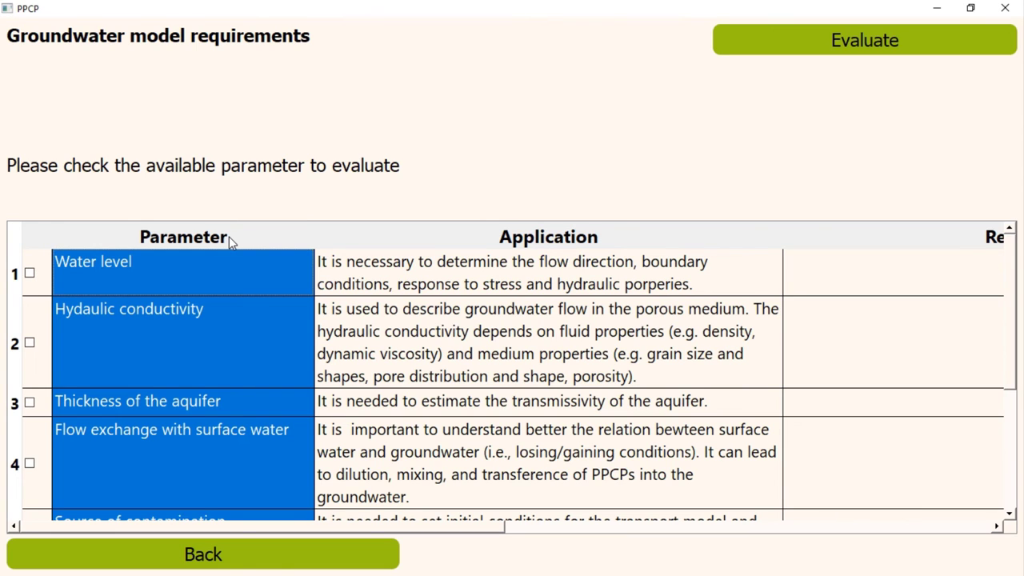
{"action": "left_click", "coordinate": [397, 230]}
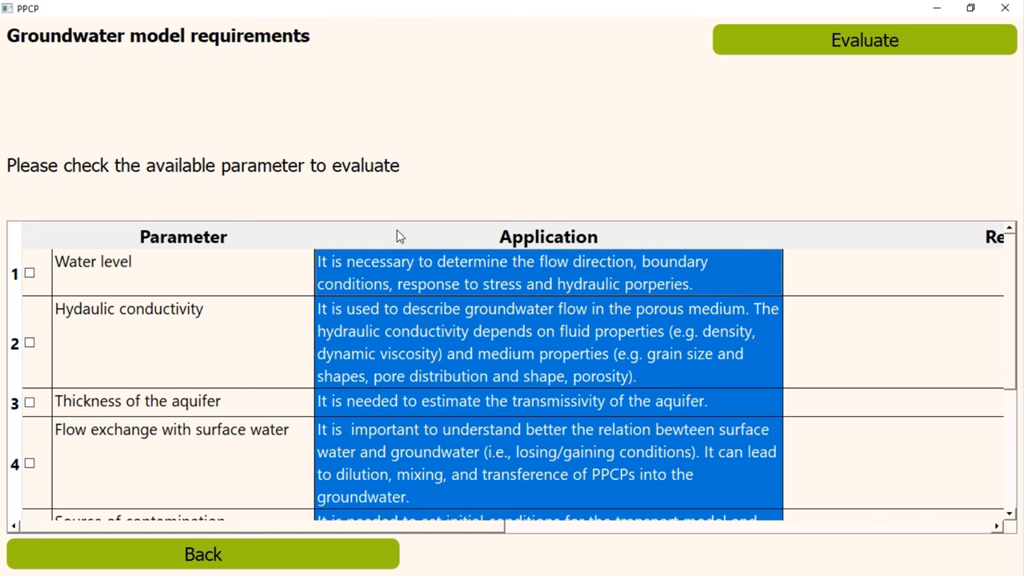
{"action": "left_click", "coordinate": [21, 242]}
{"action": "left_click", "coordinate": [32, 240]}
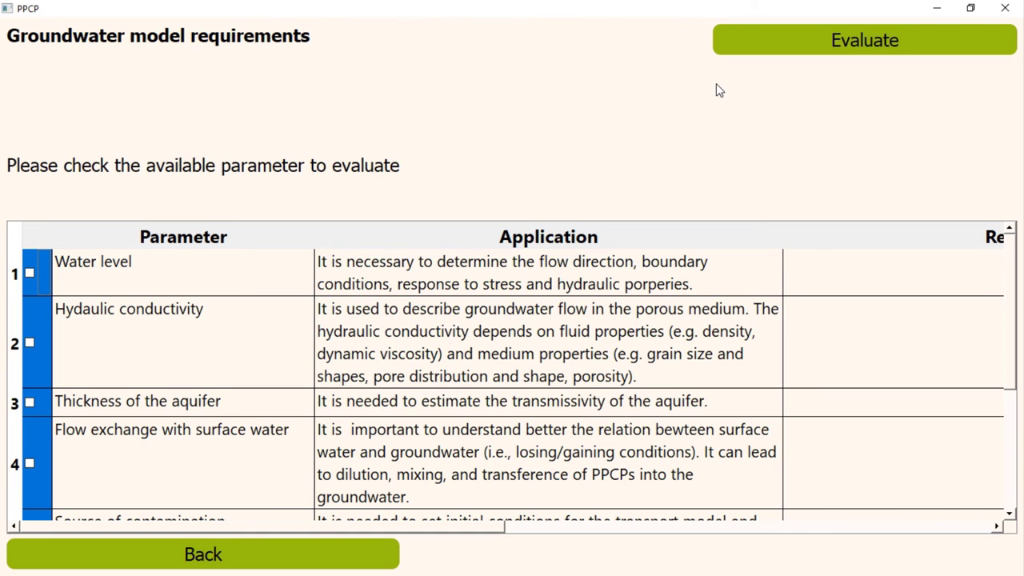
- Evaluate the groundwater model requirements with no parameter checked and examine the Remark column
{"action": "left_click", "coordinate": [786, 37]}
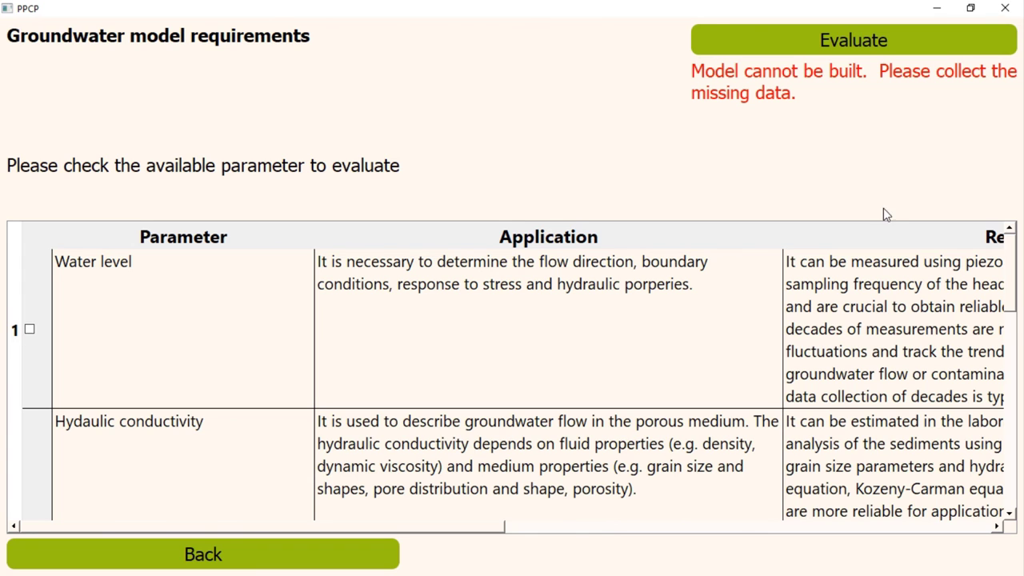
{"action": "left_click", "coordinate": [883, 230]}
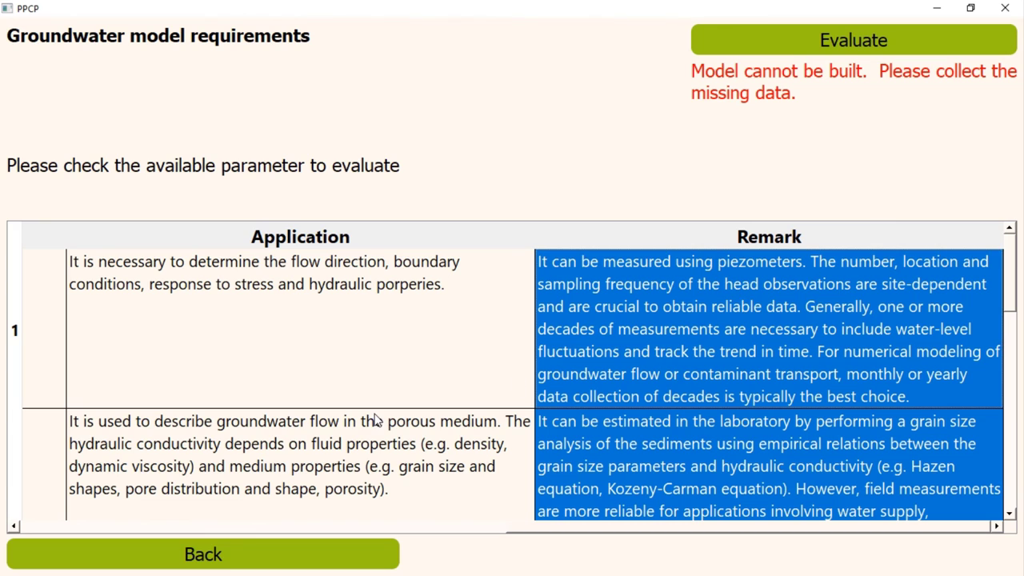
- Mark the first five groundwater parameters, from Water level to Source of contamination, as available
{"action": "left_click", "coordinate": [14, 526]}
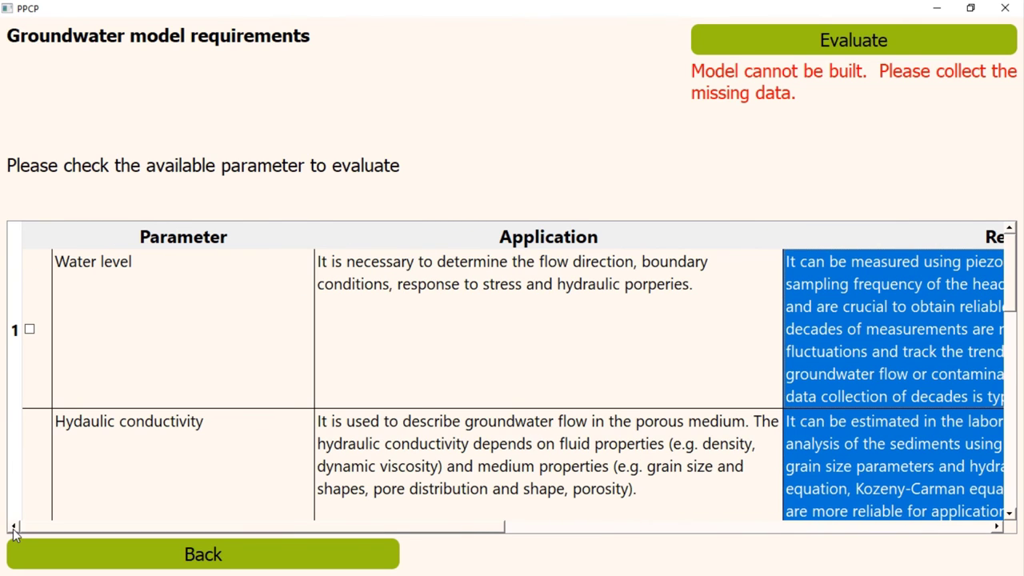
{"action": "left_click", "coordinate": [29, 330]}
{"action": "left_click", "coordinate": [1009, 514]}
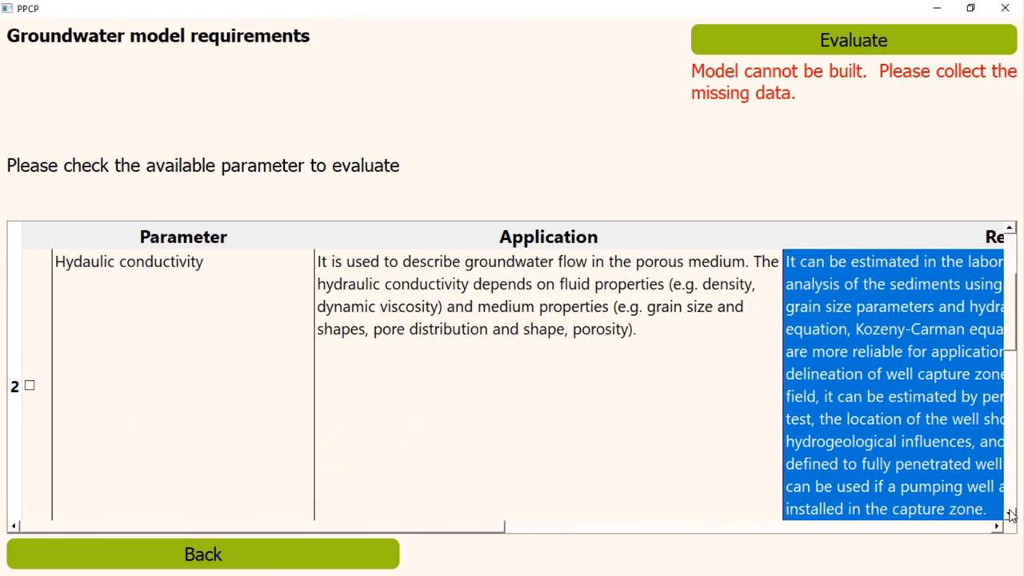
{"action": "left_click", "coordinate": [30, 387]}
{"action": "left_click", "coordinate": [1009, 514]}
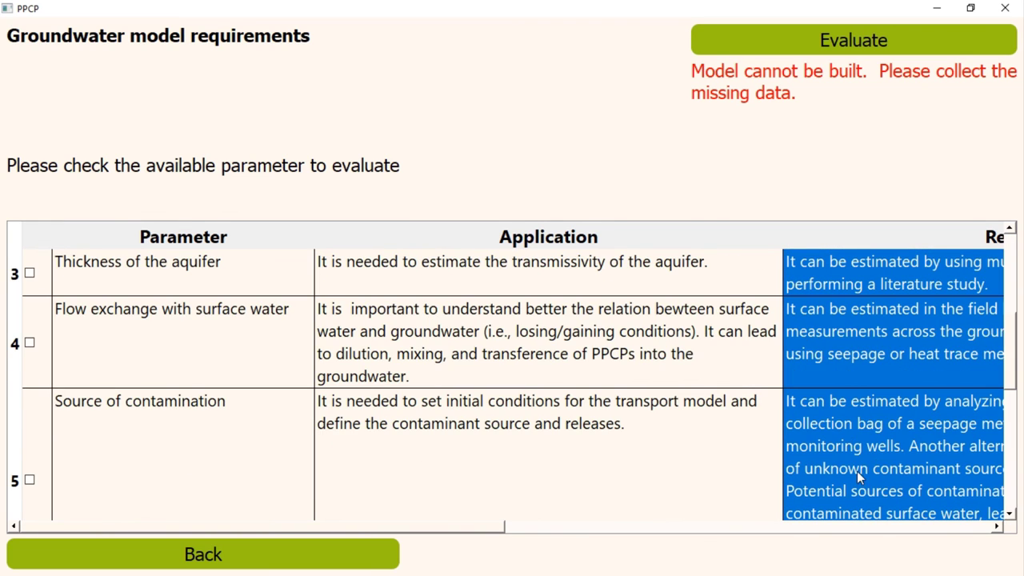
{"action": "left_click", "coordinate": [30, 274]}
{"action": "left_click", "coordinate": [29, 342]}
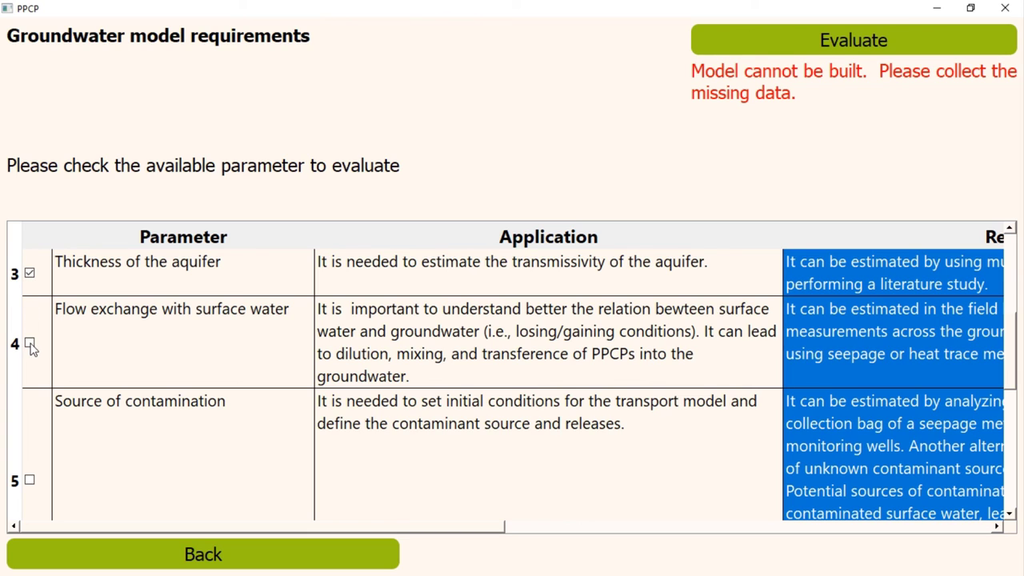
{"action": "left_click", "coordinate": [30, 480]}
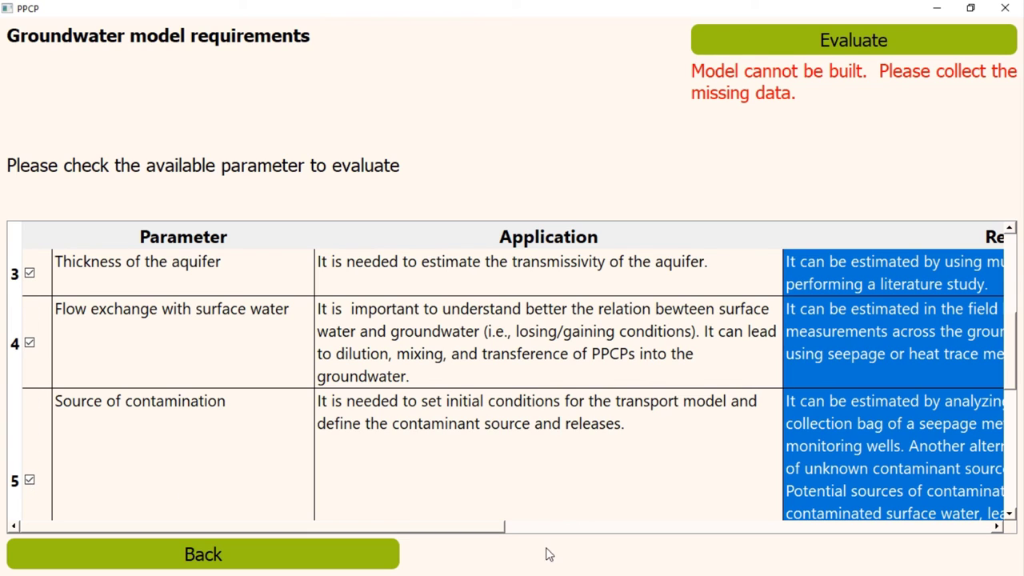
- Mark Initial concentration of the contaminant and Point of interest as available, evaluate the groundwater requirements and check the remarks
{"action": "left_click", "coordinate": [1010, 513]}
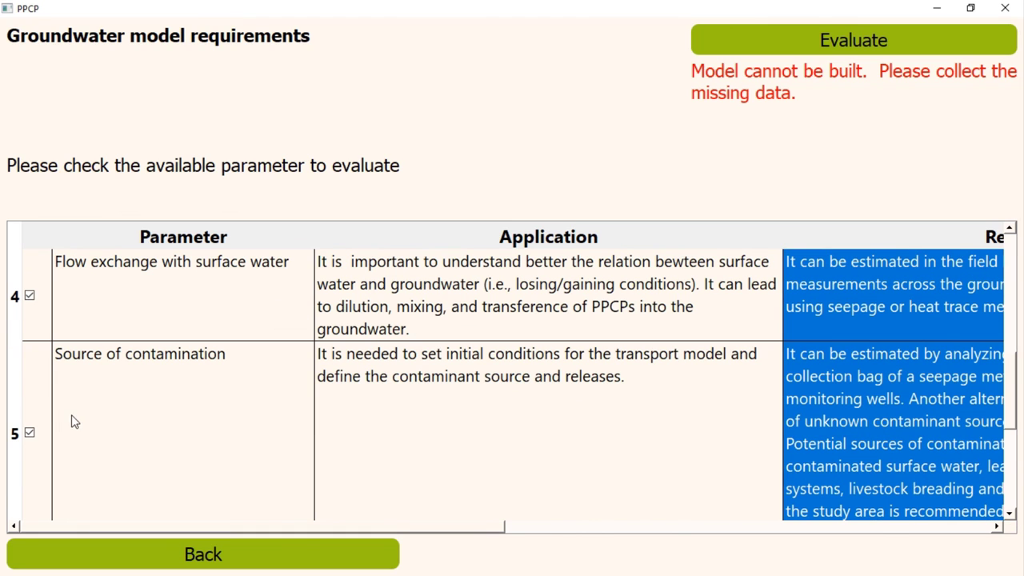
{"action": "left_click", "coordinate": [1010, 513]}
{"action": "left_click", "coordinate": [1010, 513]}
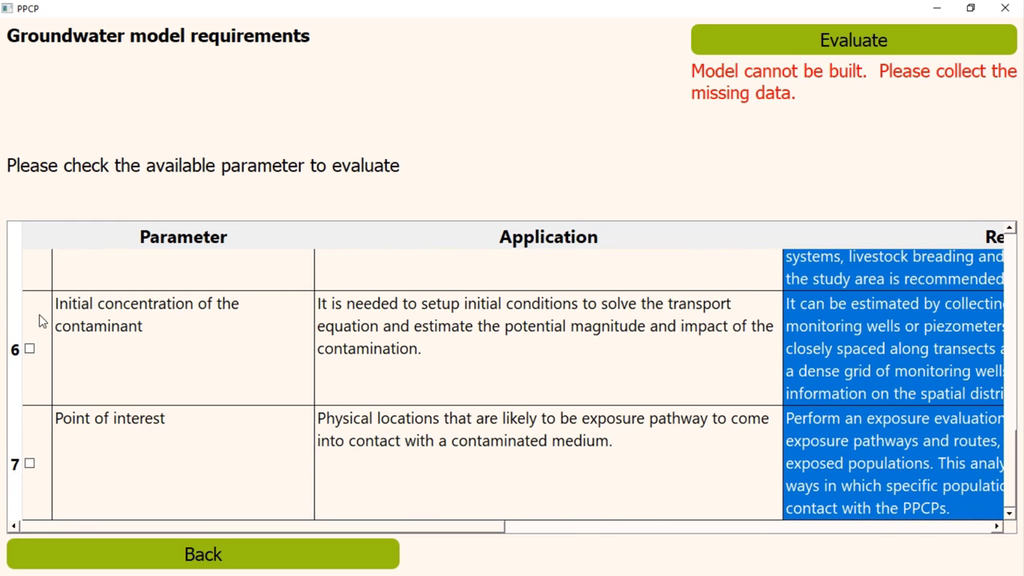
{"action": "left_click", "coordinate": [31, 349]}
{"action": "left_click", "coordinate": [30, 464]}
{"action": "left_click", "coordinate": [742, 38]}
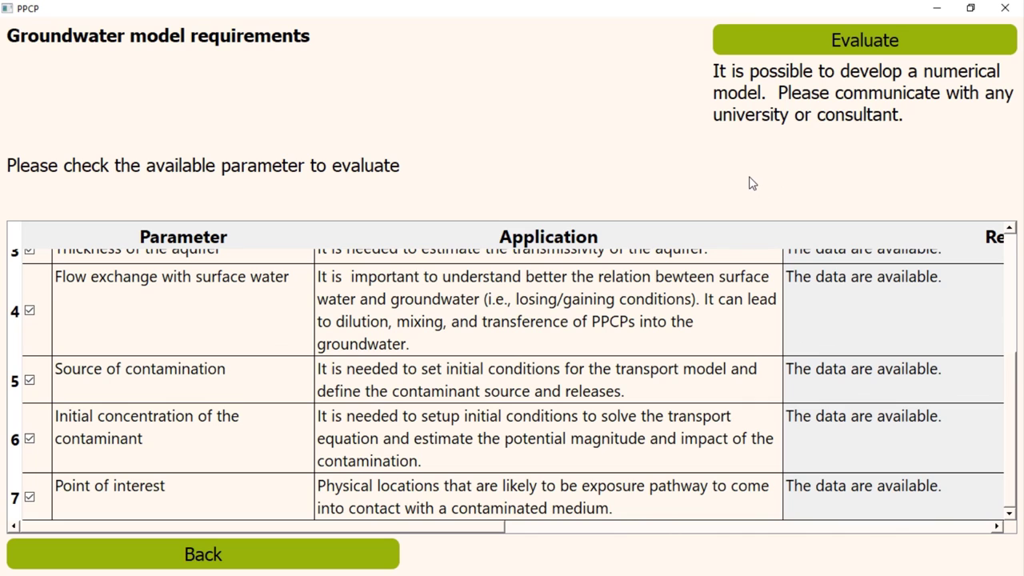
{"action": "left_click", "coordinate": [878, 274]}
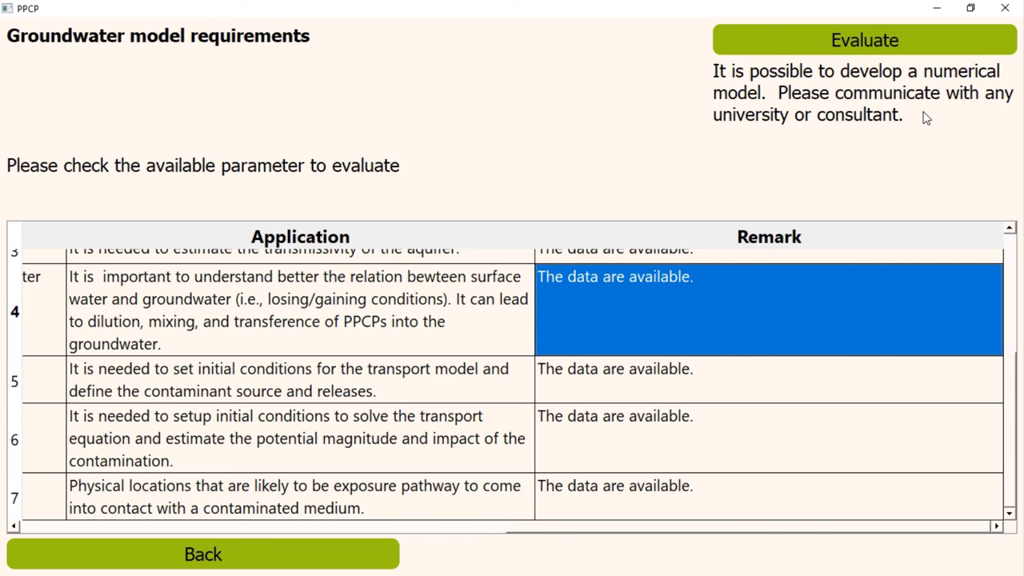
- Leave the groundwater requirements and evaluate the karst aquifer and surface water model requirements with no parameter checked
{"action": "left_click", "coordinate": [114, 556]}
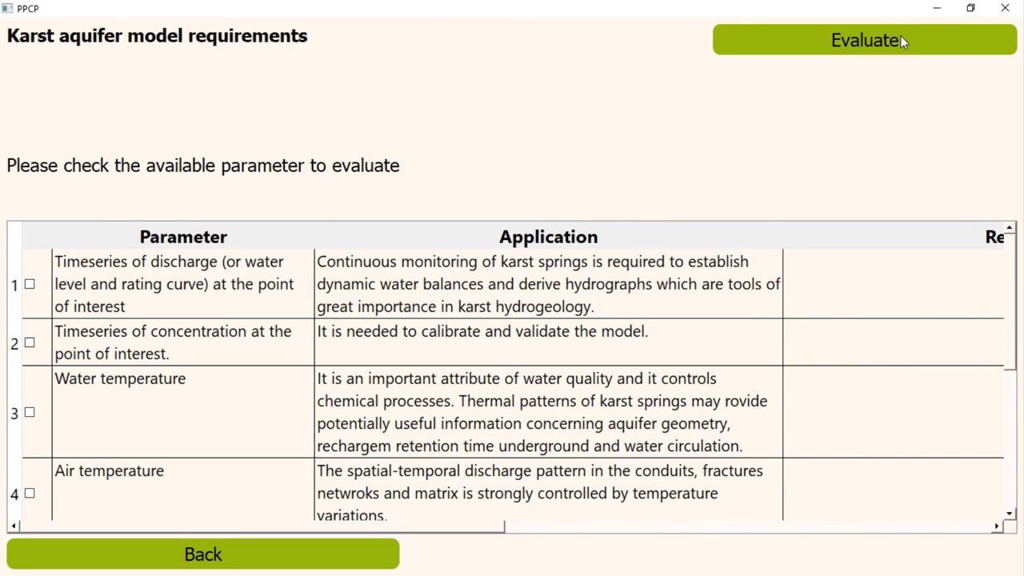
{"action": "left_click", "coordinate": [902, 40]}
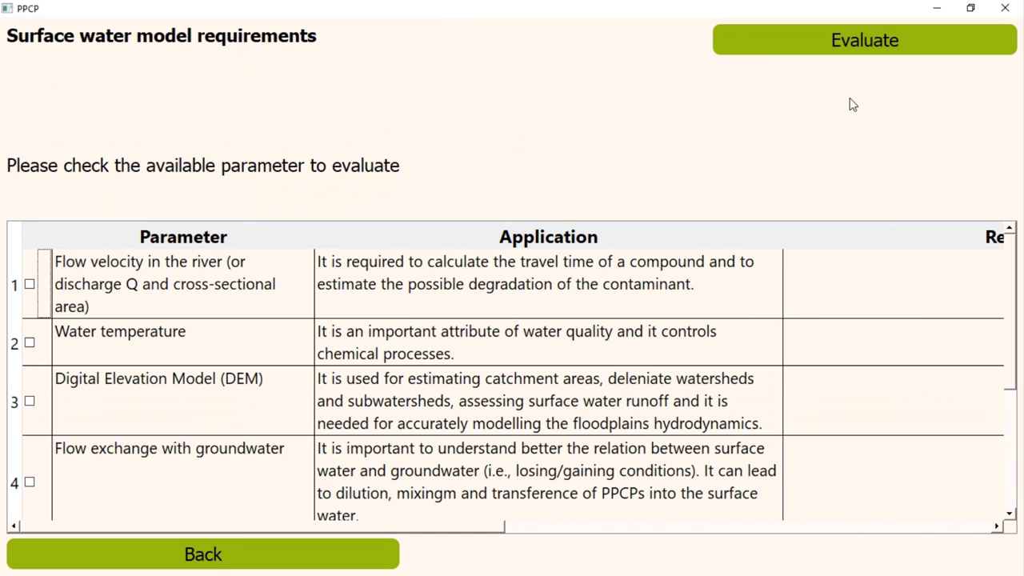
{"action": "left_click", "coordinate": [854, 44]}
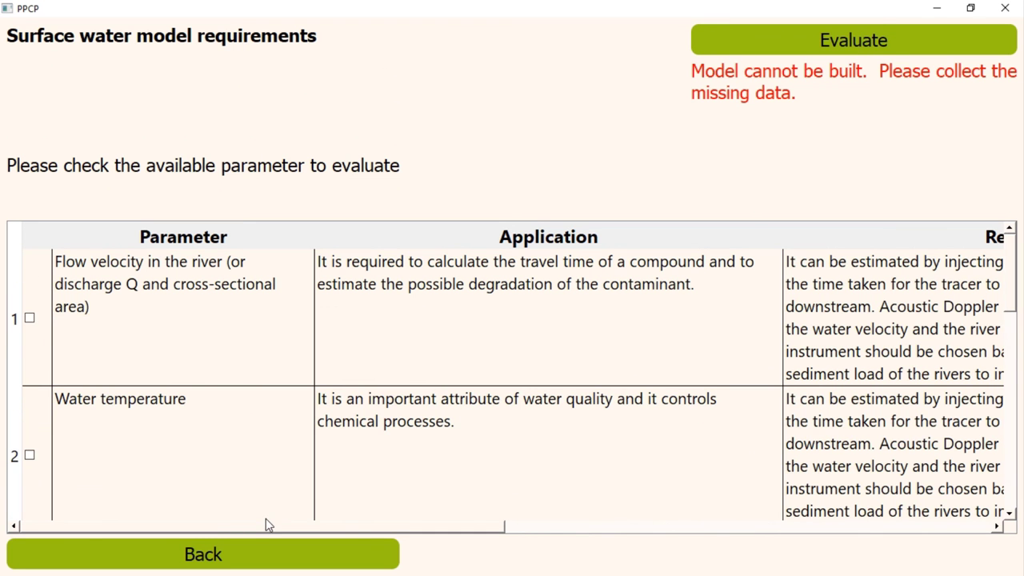